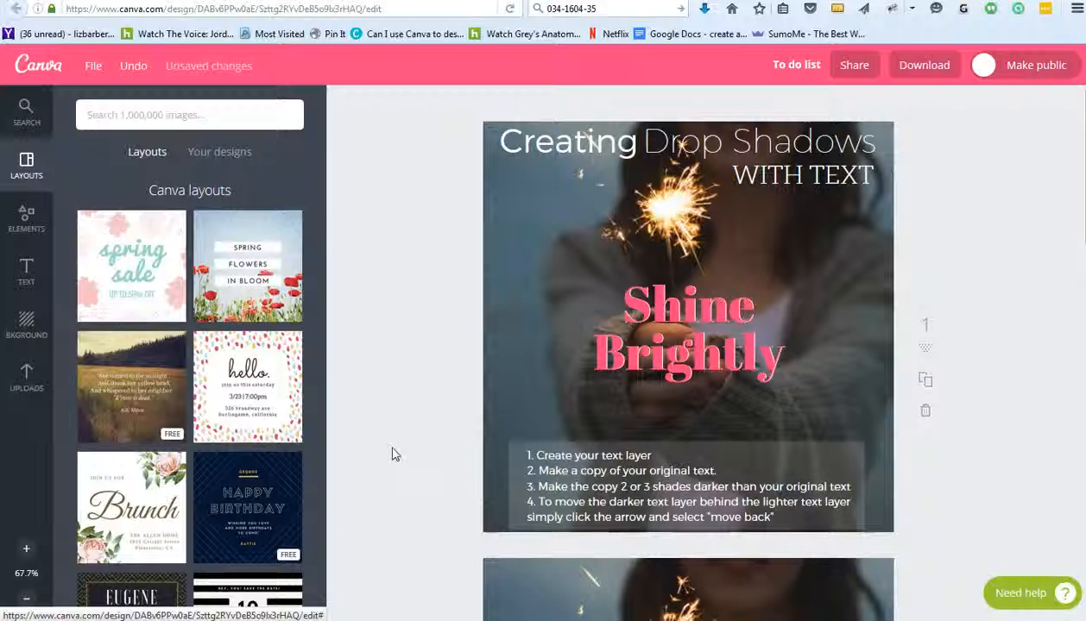
# - Change the yellow "Shine Brightly" text on page 2 to the pink brand color
pyautogui.click(722, 376)
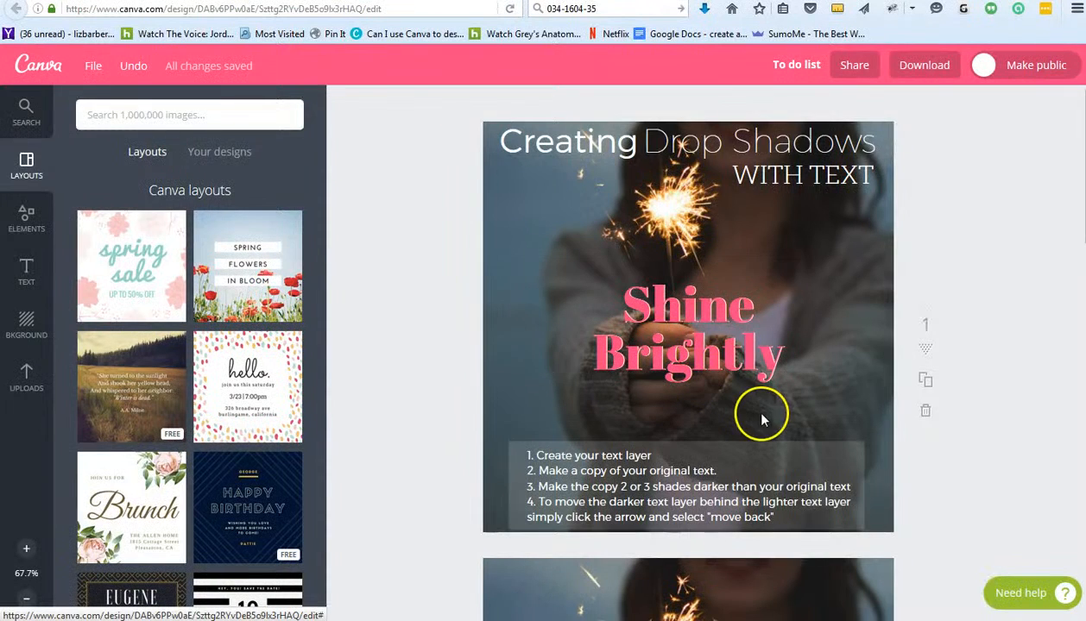
pyautogui.scroll(-3, 762, 420)
pyautogui.scroll(-2, 762, 421)
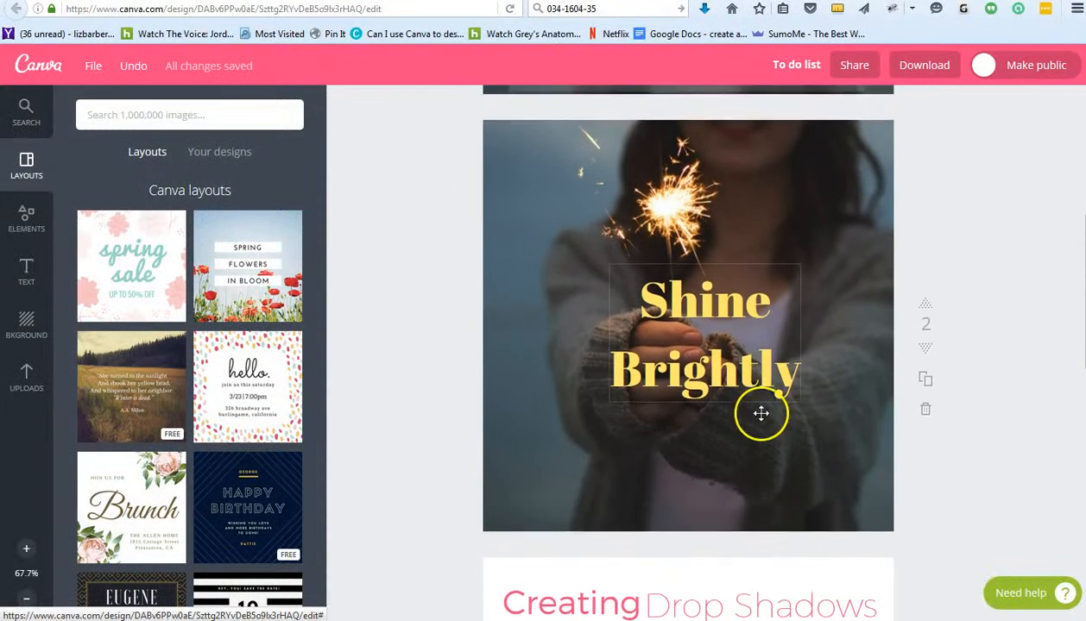
pyautogui.click(732, 356)
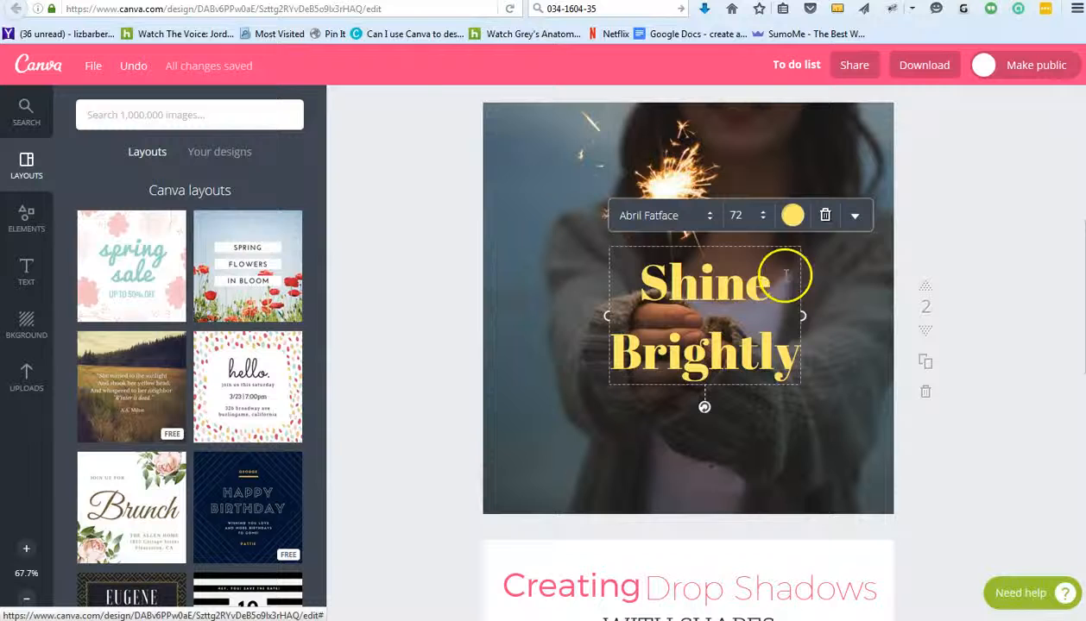
pyautogui.click(792, 216)
pyautogui.click(738, 285)
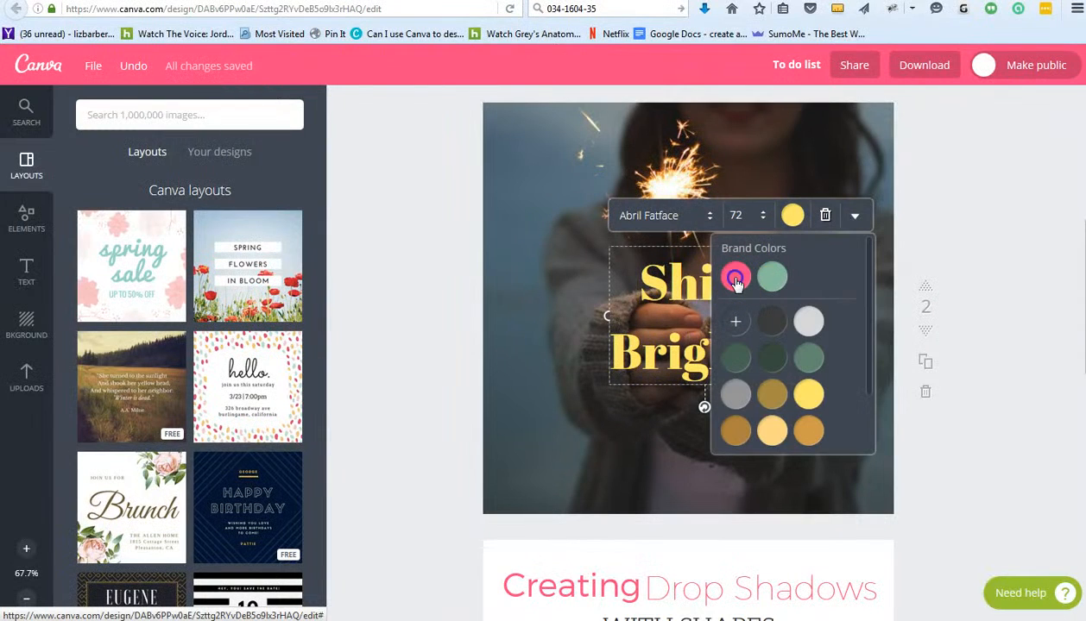
pyautogui.click(979, 287)
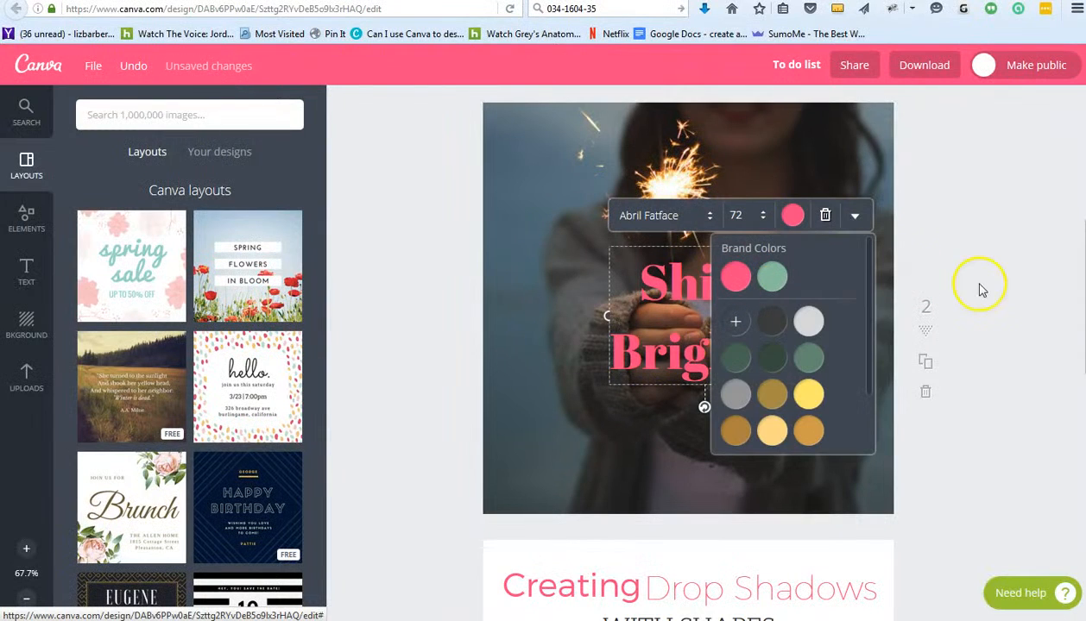
# - Duplicate the pink "Shine Brightly" text on page 2 and move the copy down and to the right of the original
pyautogui.click(658, 383)
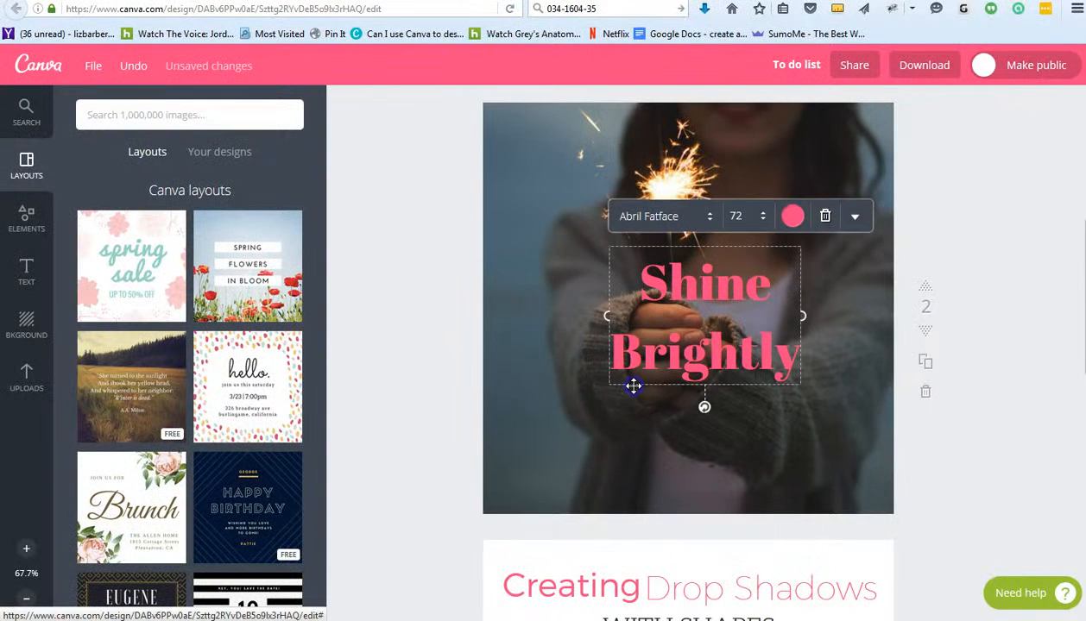
pyautogui.click(855, 219)
pyautogui.click(835, 464)
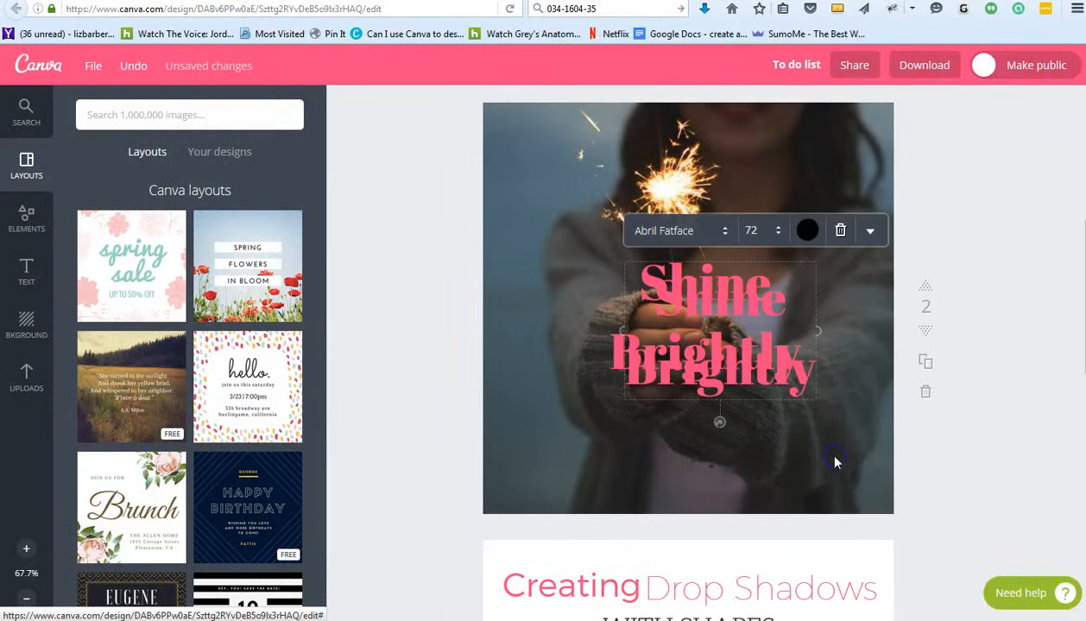
pyautogui.moveTo(753, 403); pyautogui.dragTo(792, 469)
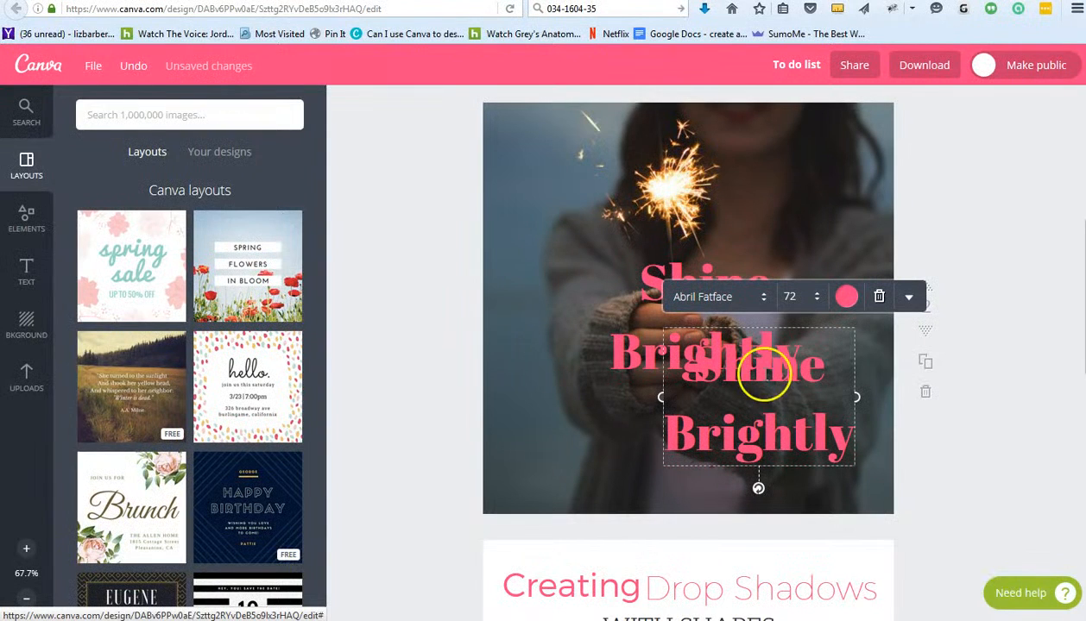
# - Recolor the copied text white and move it beside the pink original, at nearly the same height
pyautogui.click(846, 297)
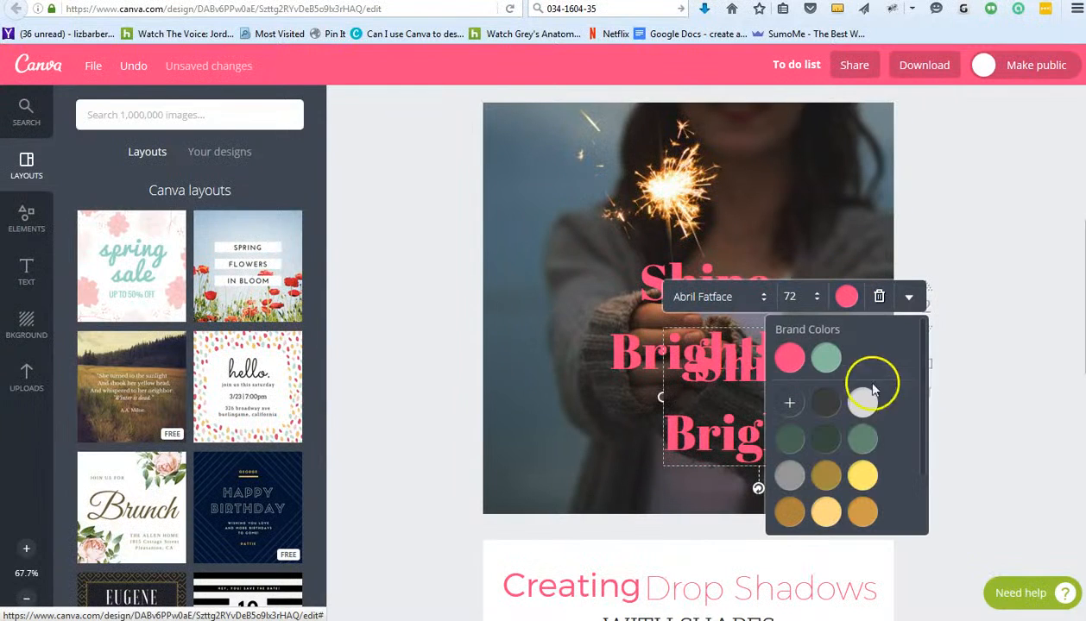
pyautogui.scroll(-2, 920, 410)
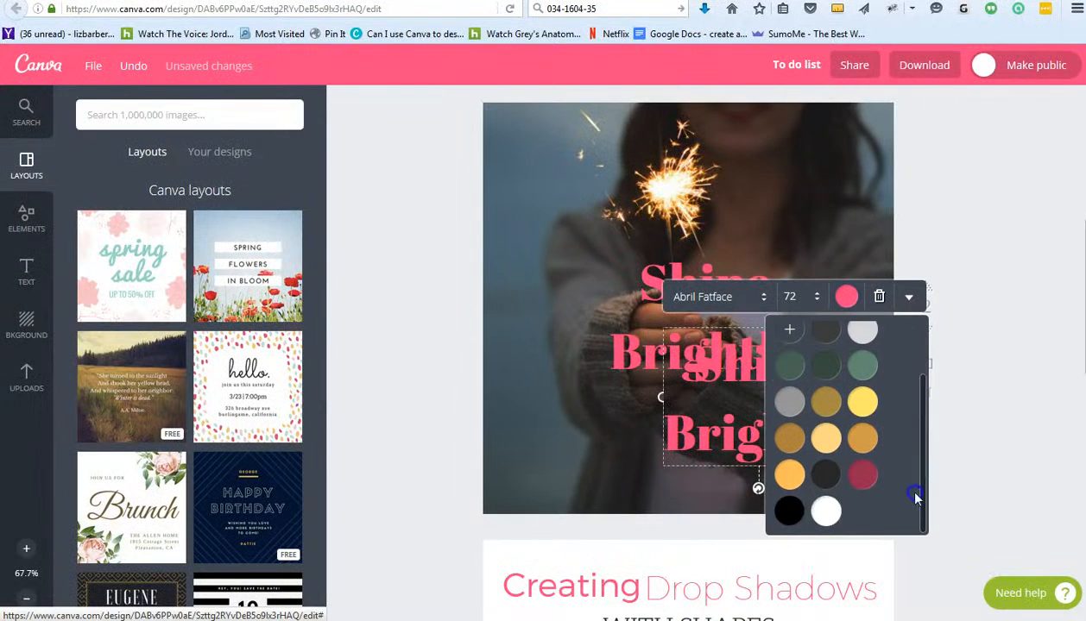
pyautogui.click(826, 511)
pyautogui.click(705, 467)
pyautogui.moveTo(705, 468); pyautogui.dragTo(748, 385)
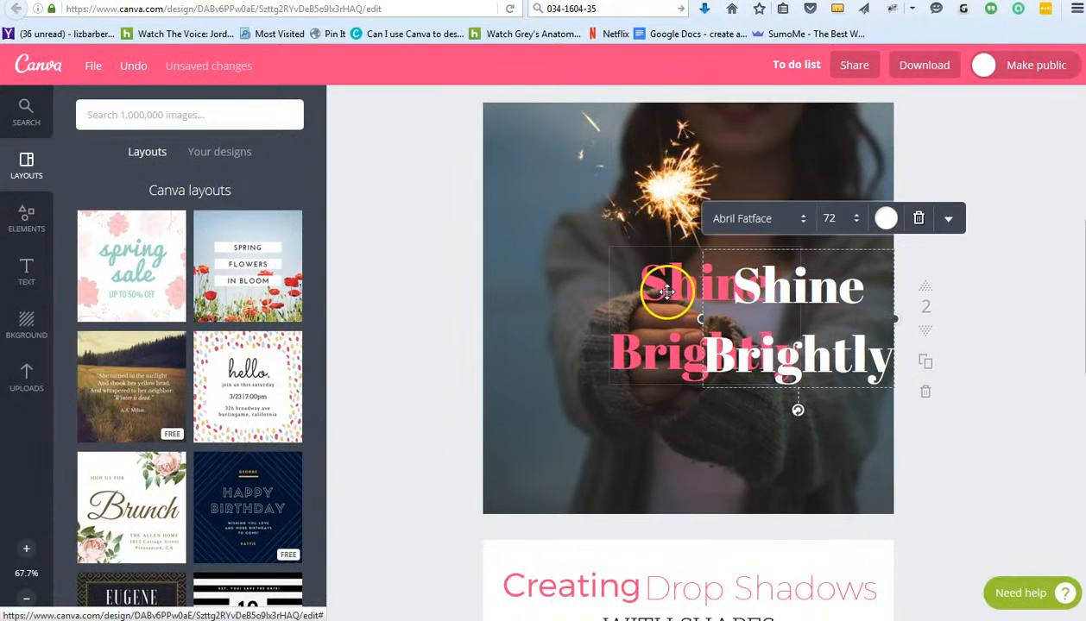
# - Send the white text copy back one layer so it sits behind the pink text
pyautogui.click(948, 221)
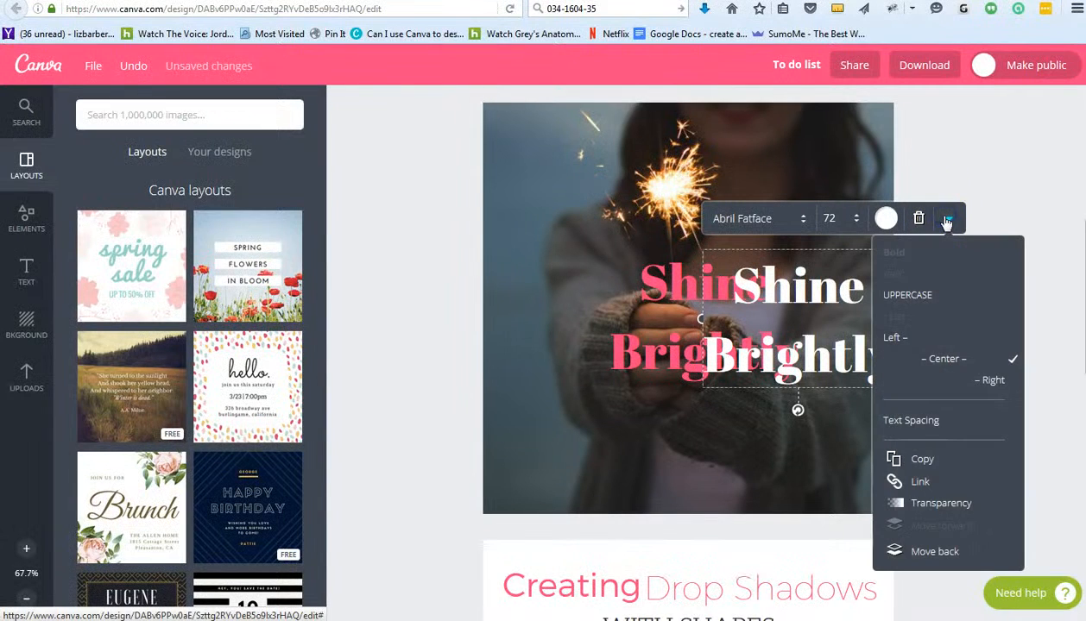
pyautogui.click(935, 553)
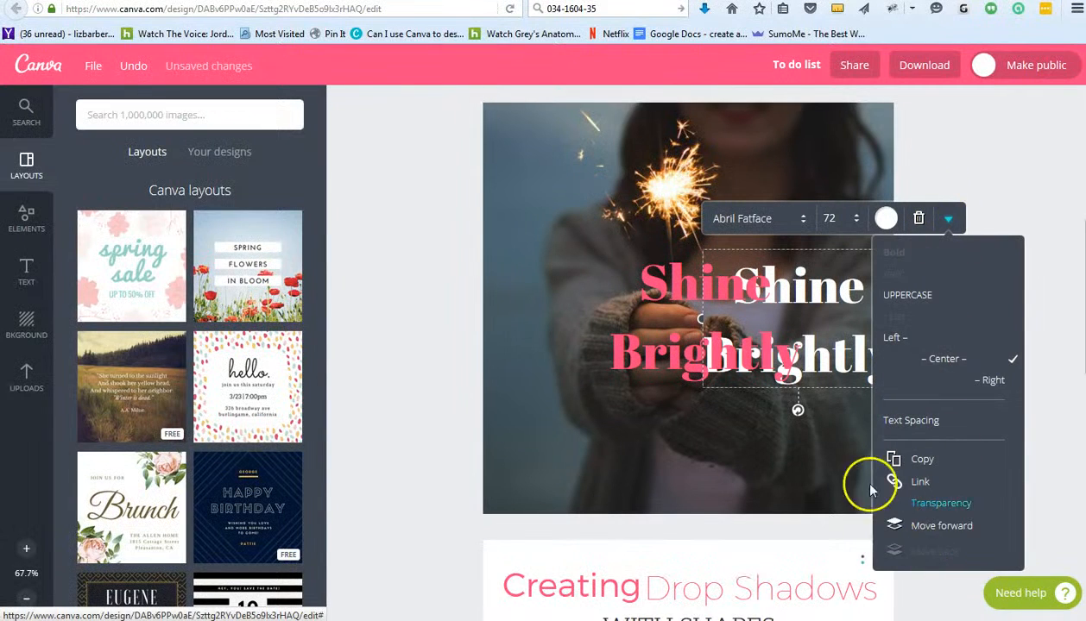
pyautogui.click(851, 390)
# - Nudge the white copy left in small increments until it lines up horizontally behind the pink text
pyautogui.press('Left')
pyautogui.press('Left')
pyautogui.press('Left')
pyautogui.press('Left')
pyautogui.press('Left')
pyautogui.press('Left')
pyautogui.press('Left')
pyautogui.press('Left')
pyautogui.press('Left')
pyautogui.press('Left')
pyautogui.press('Left')
pyautogui.press('Left')
pyautogui.press('Left')
pyautogui.press('Left')
pyautogui.press('Left')
pyautogui.press('Left')
pyautogui.press('Left')
pyautogui.press('Left')
pyautogui.press('Left')
pyautogui.press('Left')
pyautogui.press('Left')
pyautogui.press('Left')
pyautogui.press('Left')
pyautogui.press('Left')
pyautogui.press('Left')
pyautogui.press('Left')
pyautogui.press('Left')
pyautogui.press('Left')
pyautogui.press('Left')
pyautogui.press('Left')
pyautogui.press('Left')
pyautogui.press('Left')
pyautogui.press('Left')
pyautogui.press('Left')
pyautogui.press('Left')
pyautogui.press('Left')
pyautogui.press('Left')
pyautogui.press('Left')
pyautogui.press('Left')
pyautogui.press('Left')
pyautogui.press('Left')
pyautogui.press('Left')
pyautogui.press('Left')
pyautogui.press('Left')
pyautogui.press('Left')
pyautogui.press('Left')
pyautogui.press('Left')
pyautogui.press('Left')
pyautogui.press('Left')
pyautogui.press('Left')
pyautogui.press('Left')
pyautogui.press('Left')
pyautogui.press('Left')
pyautogui.press('Left')
pyautogui.press('Left')
pyautogui.press('Left')
pyautogui.press('Left')
pyautogui.press('Left')
pyautogui.press('Left')
pyautogui.press('Left')
pyautogui.press('Left')
pyautogui.press('Left')
pyautogui.press('Left')
pyautogui.press('Left')
pyautogui.press('Left')
pyautogui.press('Left')
pyautogui.press('Left')
pyautogui.press('Left')
pyautogui.press('Left')
pyautogui.press('Left')
pyautogui.press('Left')
pyautogui.press('Left')
pyautogui.press('Left')
pyautogui.press('Left')
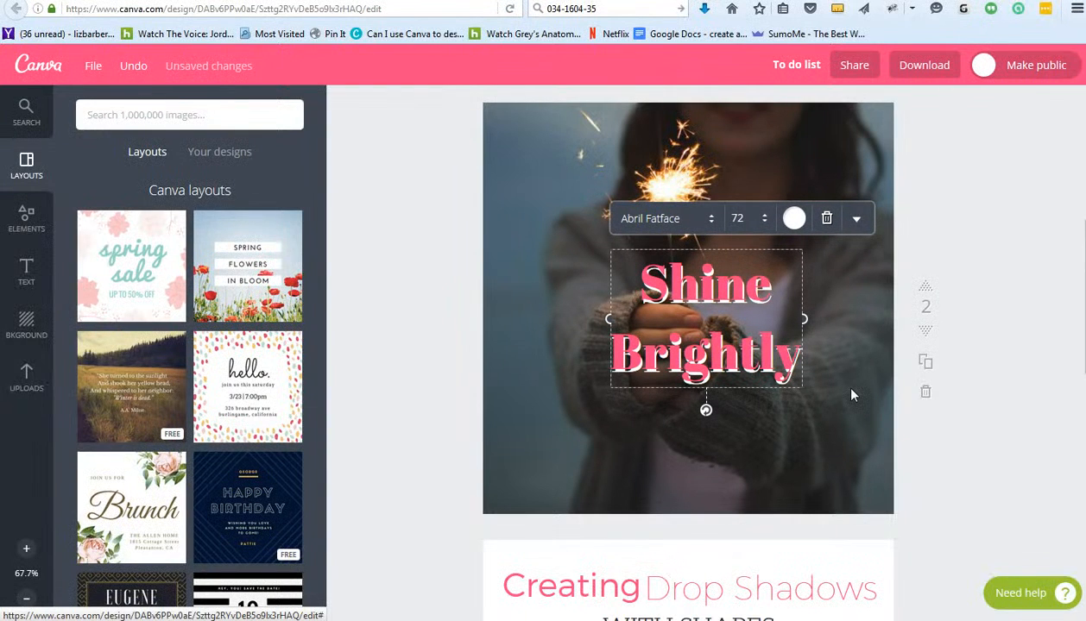
# - Nudge the white copy up to leave only a thin shadow edge below the pink letters
pyautogui.press('Up')
pyautogui.press('Up')
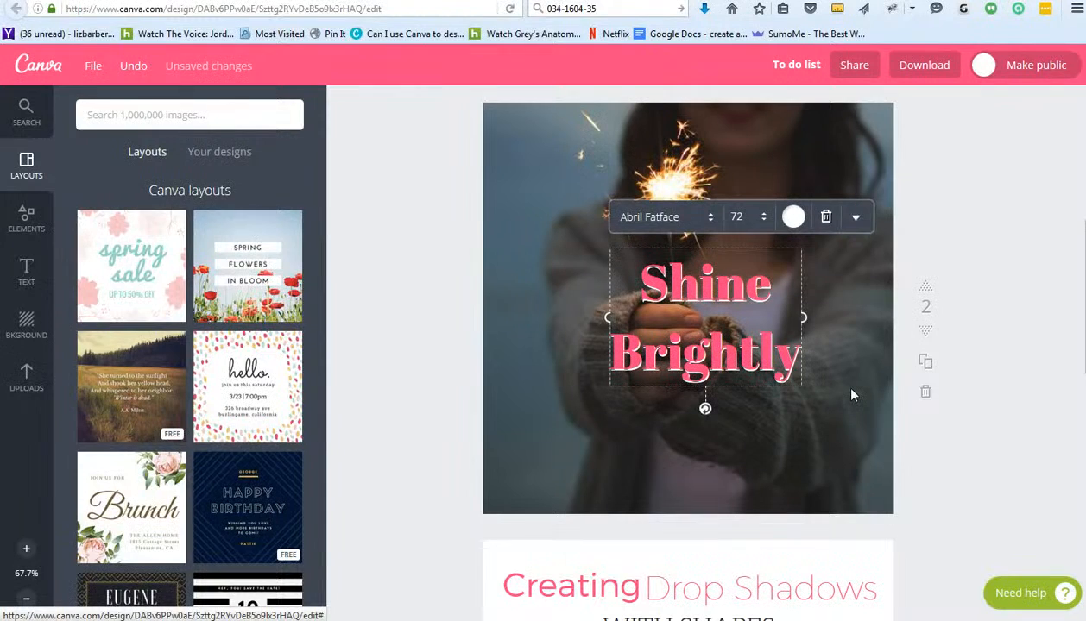
pyautogui.press('Up')
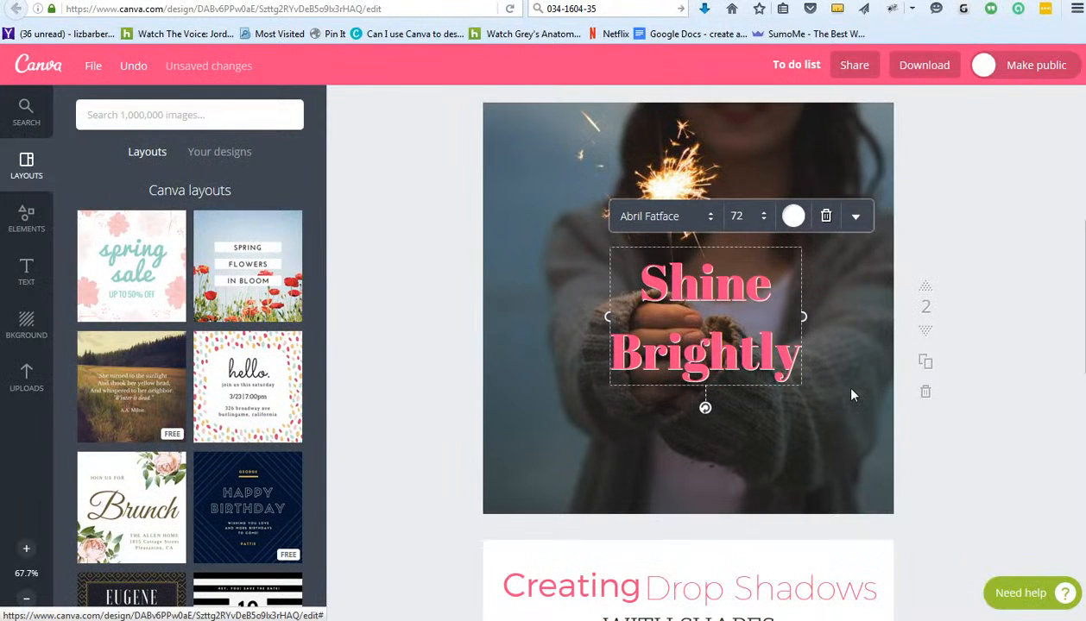
pyautogui.press('Up')
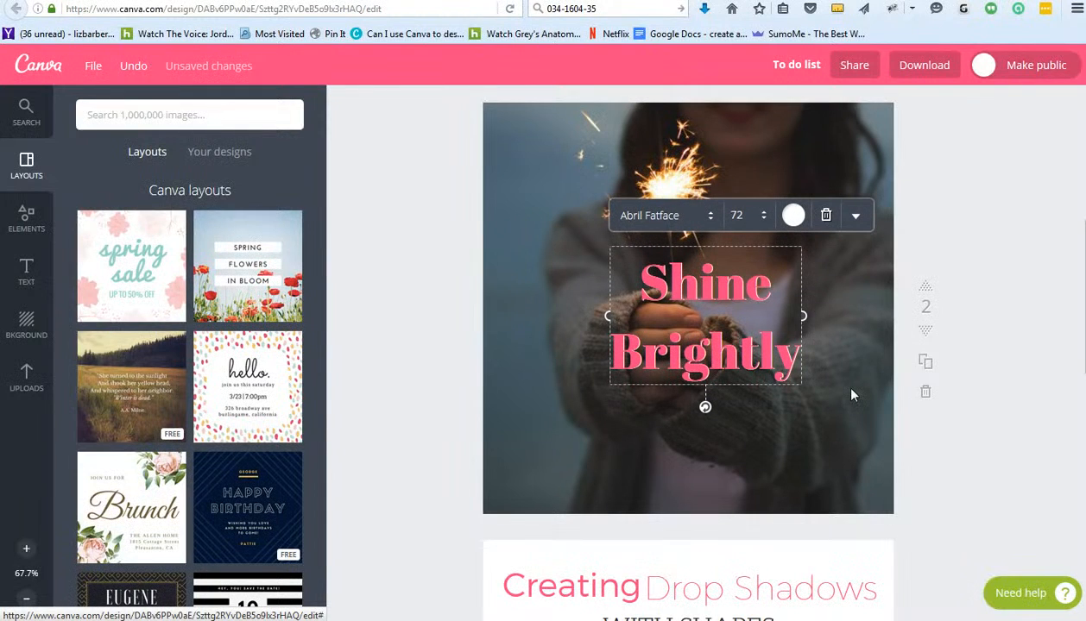
pyautogui.press('Down')
# - Try a wider shadow offset to the right, then return the white copy to its thin offset and deselect it
pyautogui.press('Right')
pyautogui.press('Right')
pyautogui.press('Right')
pyautogui.press('Right')
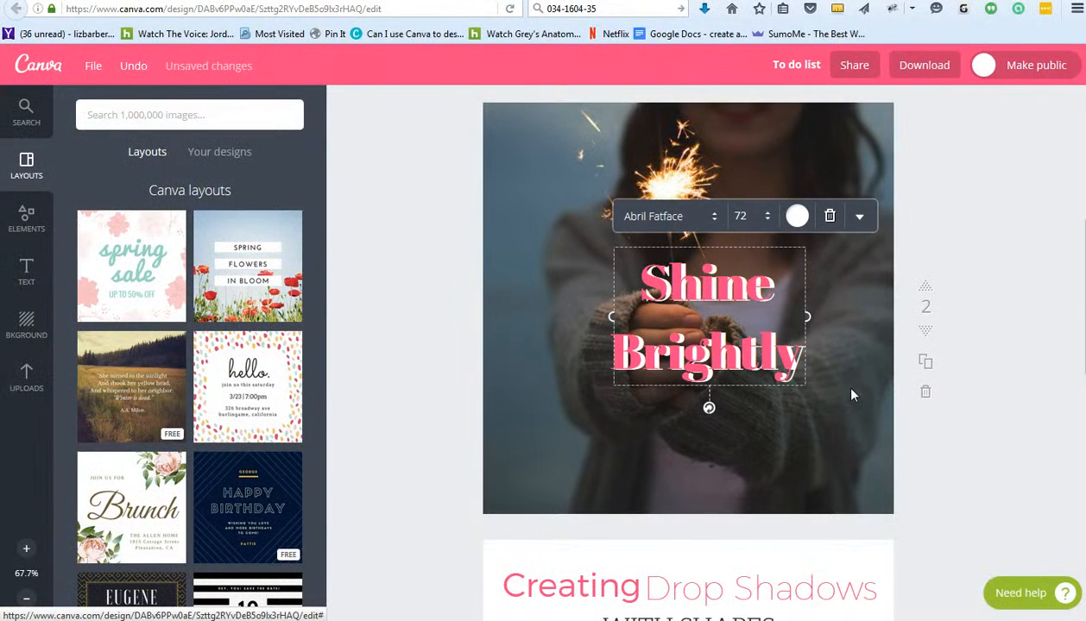
pyautogui.press('Left')
pyautogui.press('Left')
pyautogui.press('Left')
pyautogui.press('Left')
pyautogui.press('Left')
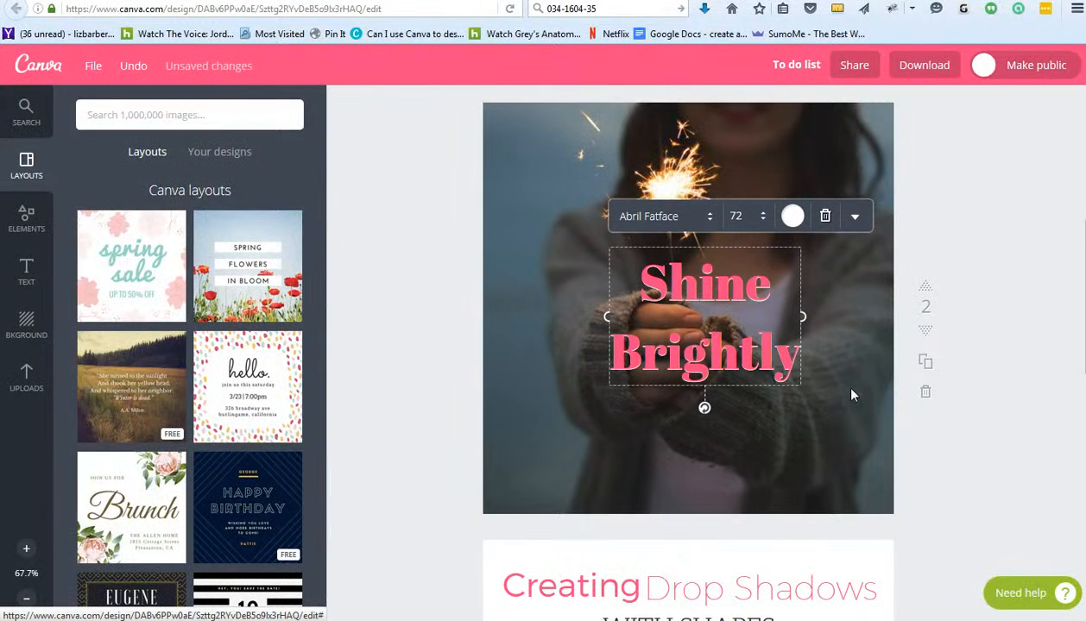
pyautogui.press('Right')
pyautogui.click(995, 426)
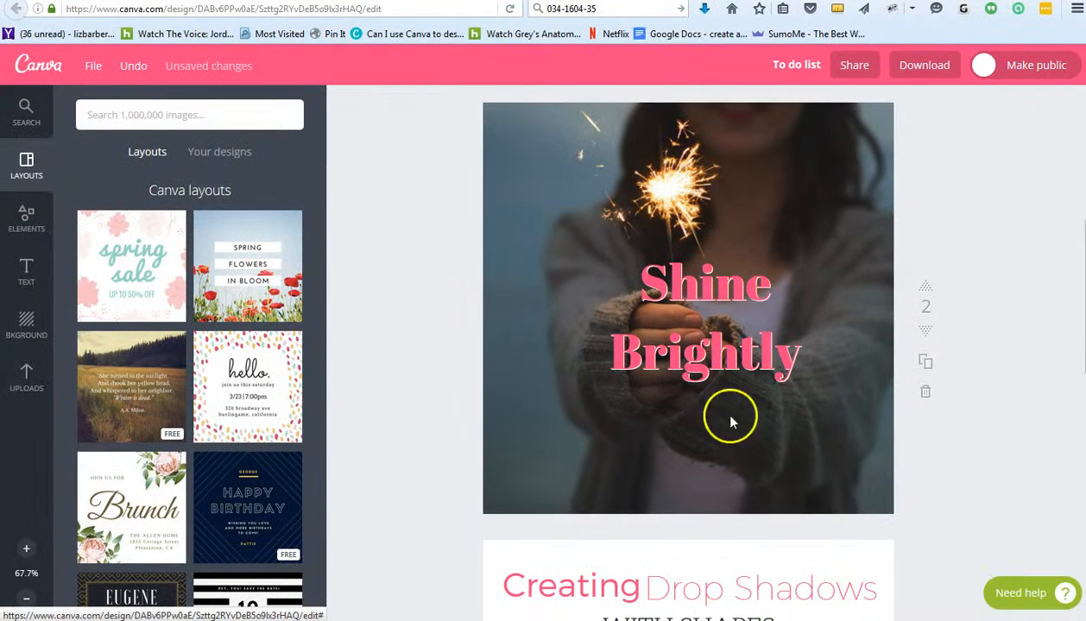
# - Move the pink text up and to the left, away from the white shadow copy
pyautogui.scroll(1, 699, 423)
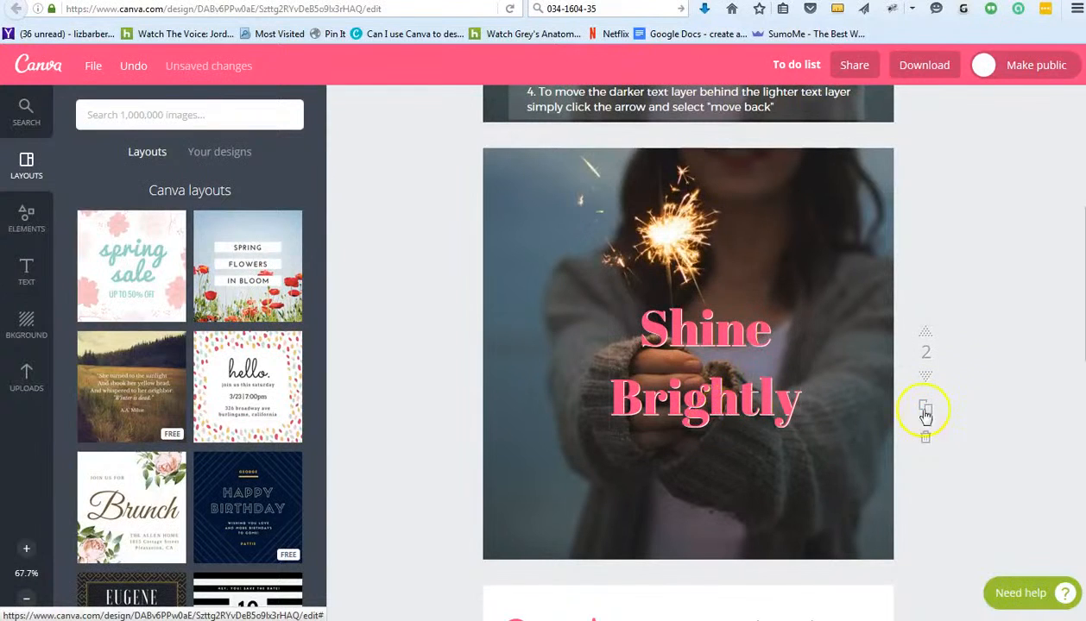
pyautogui.click(732, 413)
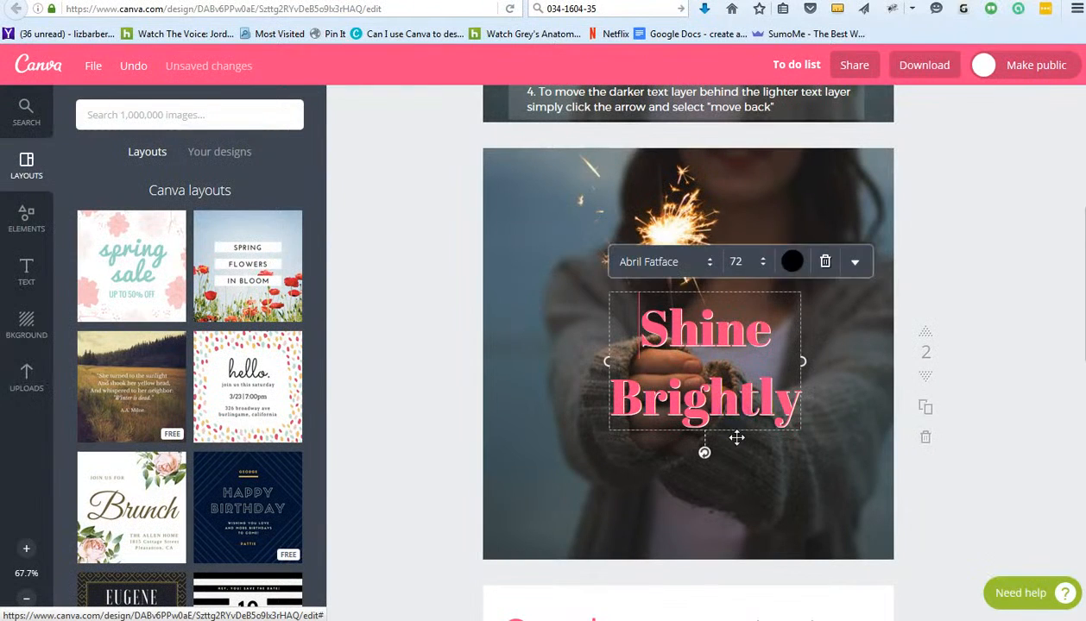
pyautogui.moveTo(740, 436); pyautogui.dragTo(658, 422)
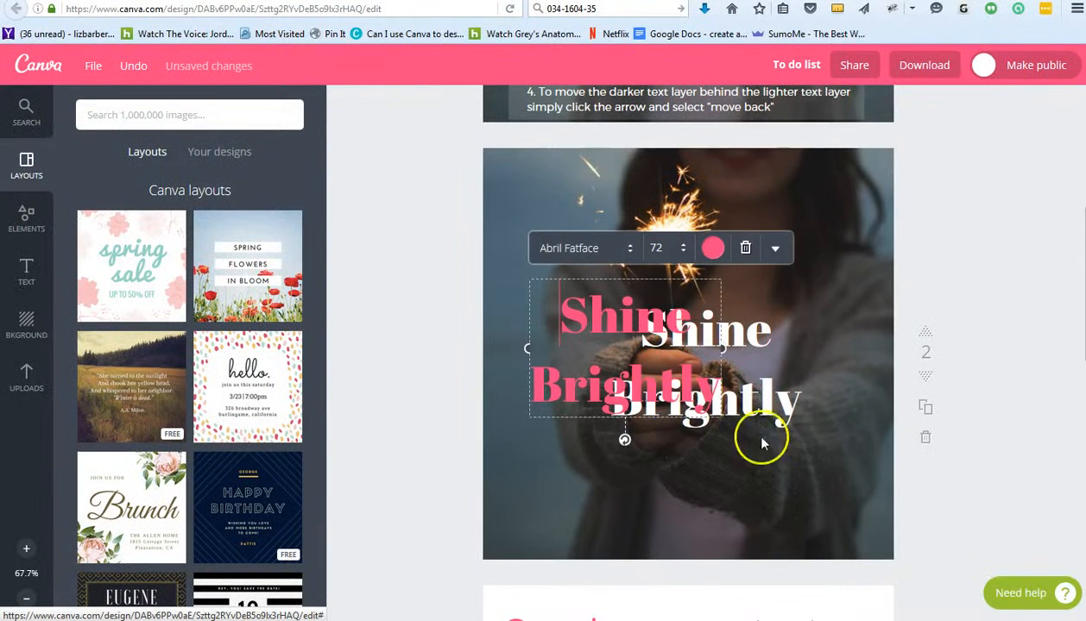
# - Recolor the white shadow copy with a darker shade of the brand pink, color code 812442
pyautogui.click(787, 407)
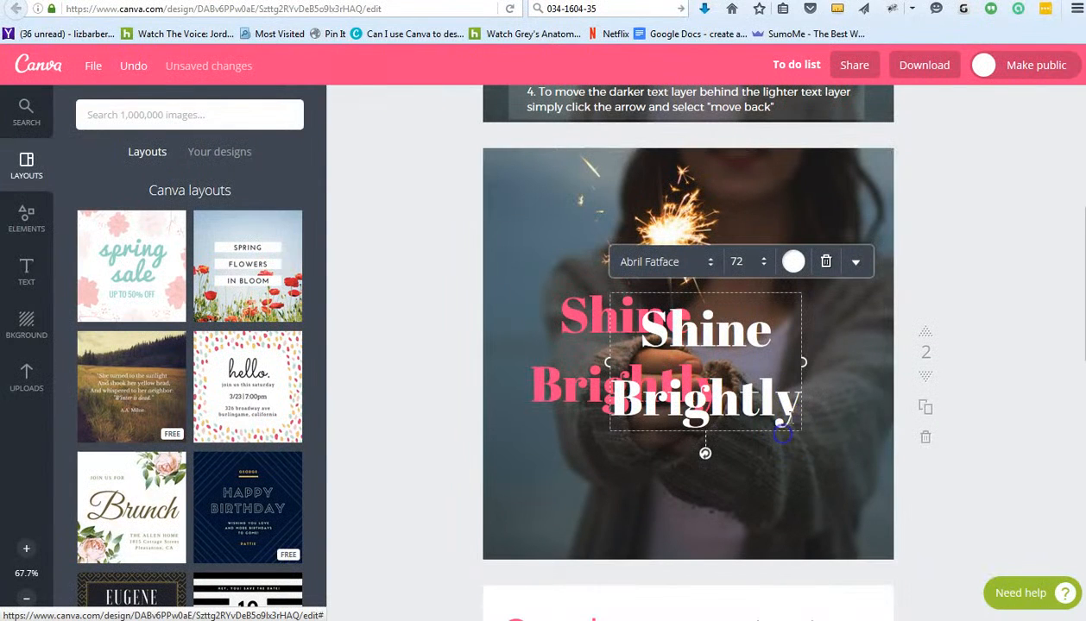
pyautogui.click(794, 263)
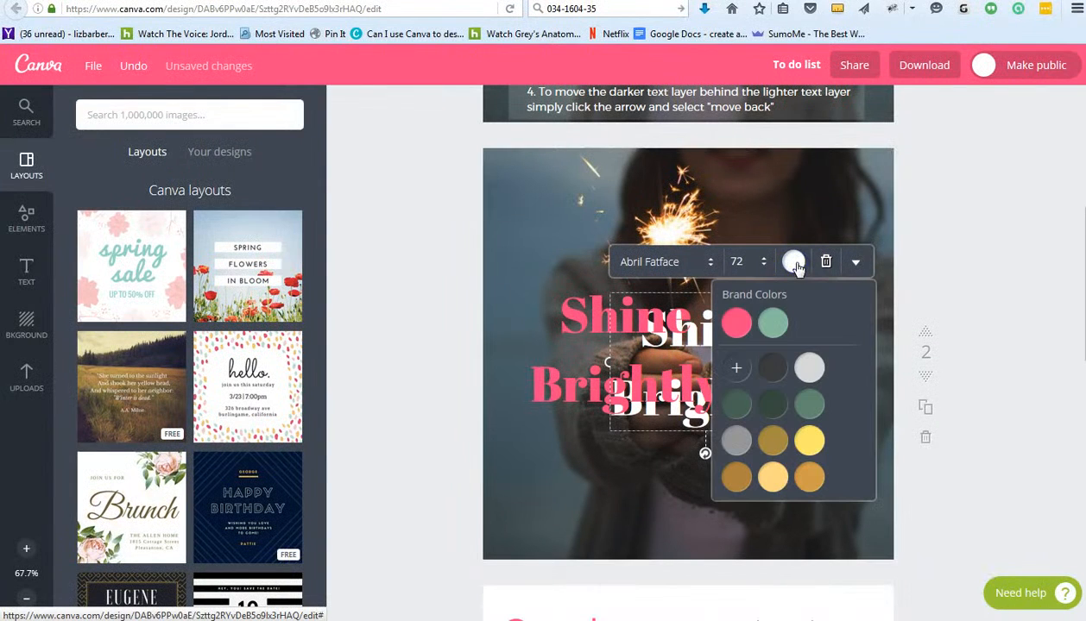
pyautogui.click(737, 325)
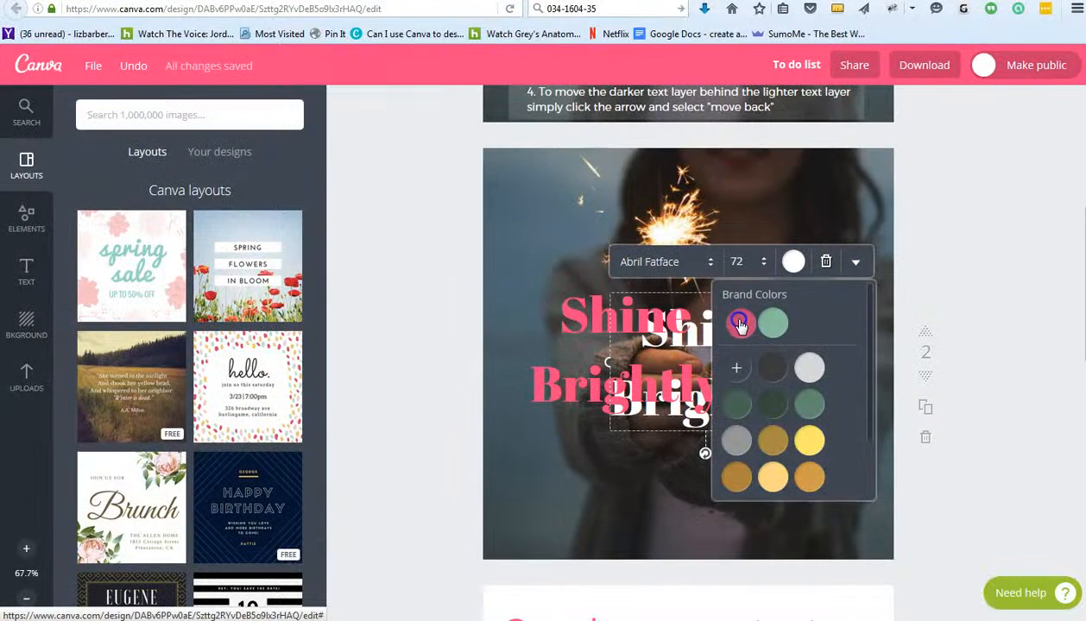
pyautogui.click(740, 370)
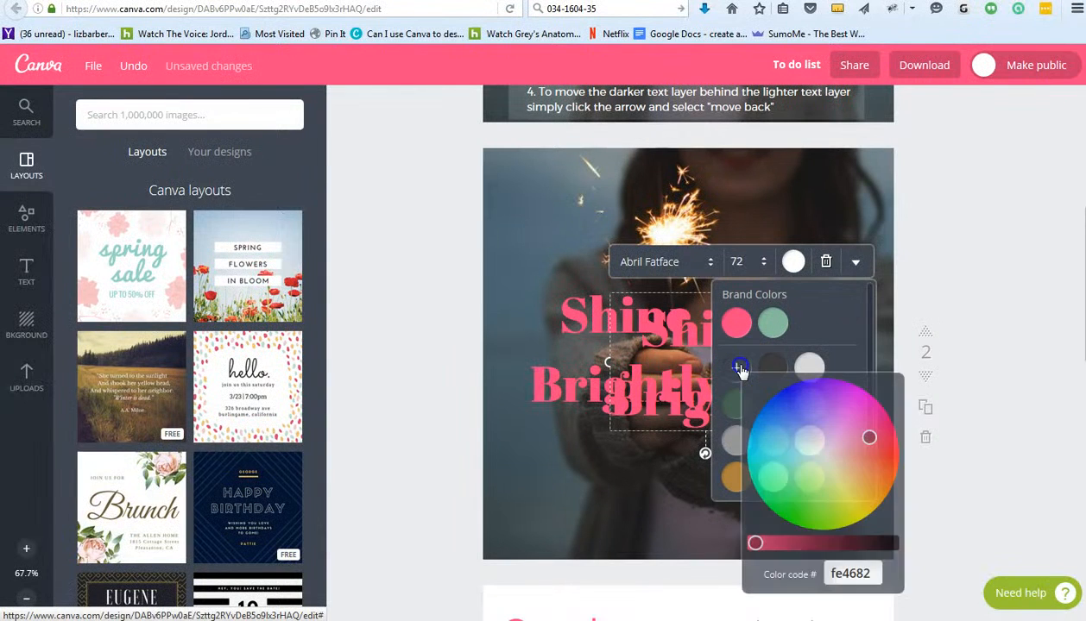
pyautogui.moveTo(758, 541); pyautogui.dragTo(822, 543)
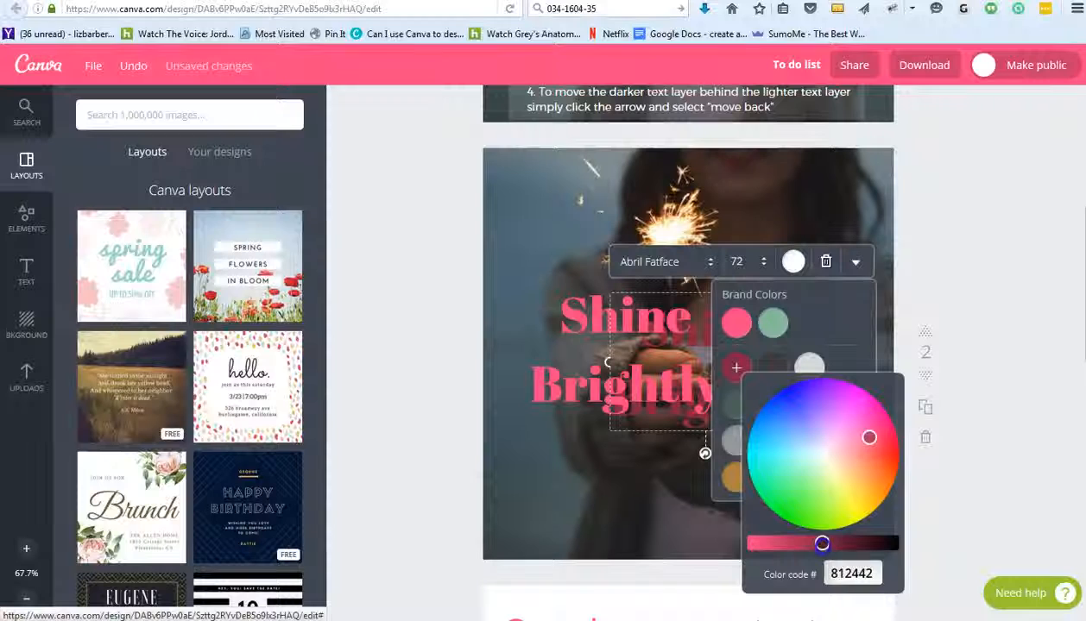
pyautogui.click(1001, 467)
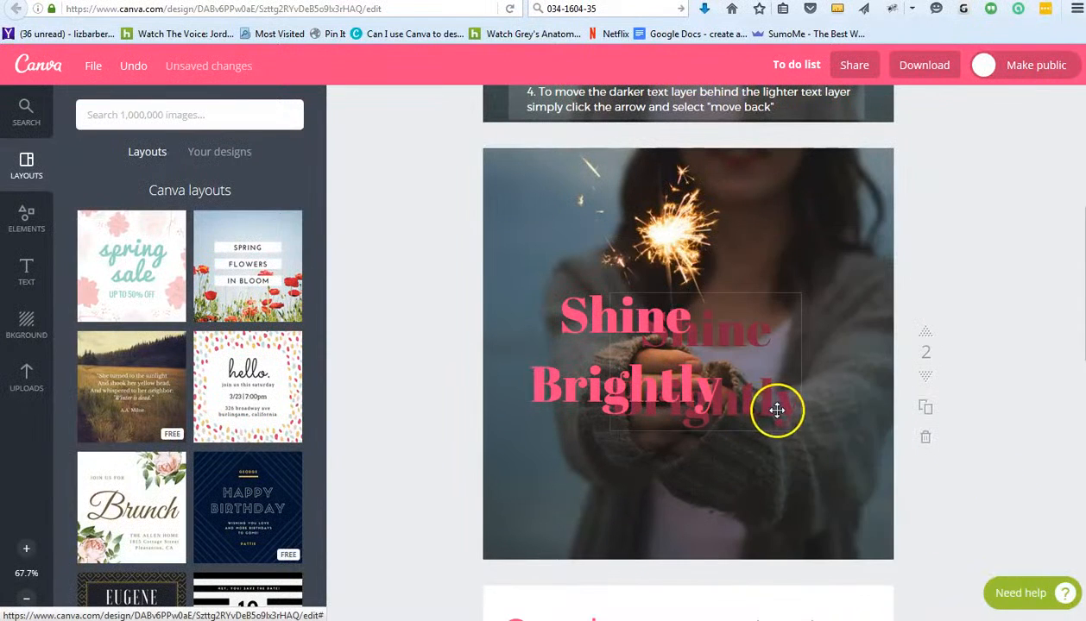
# - Move the dark pink copy up and left until it sits almost directly behind the pink text
pyautogui.moveTo(770, 410); pyautogui.dragTo(753, 396)
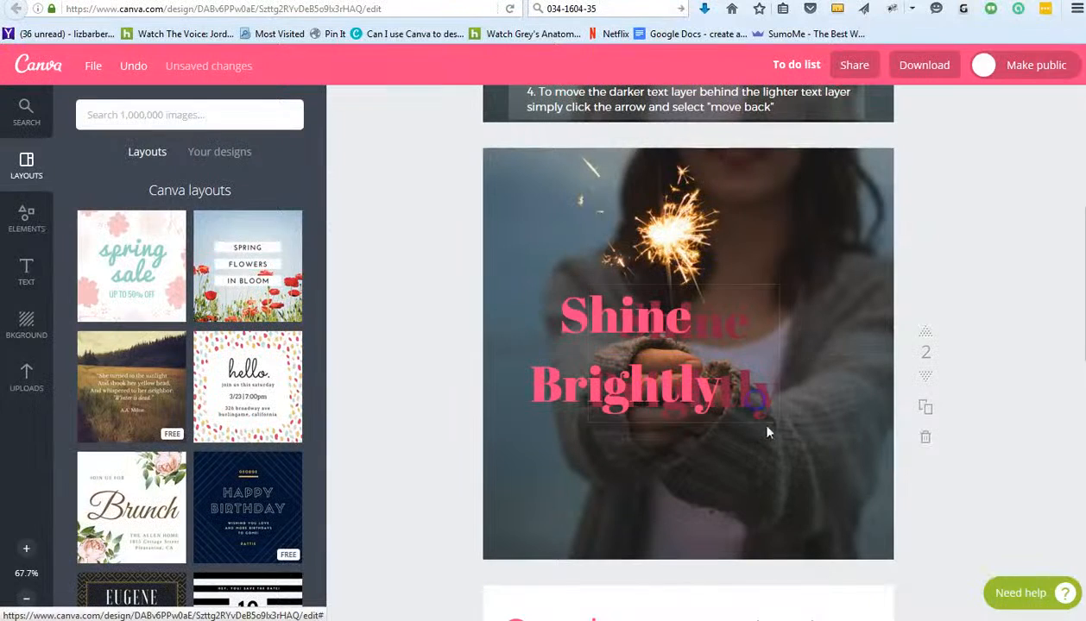
pyautogui.click(765, 421)
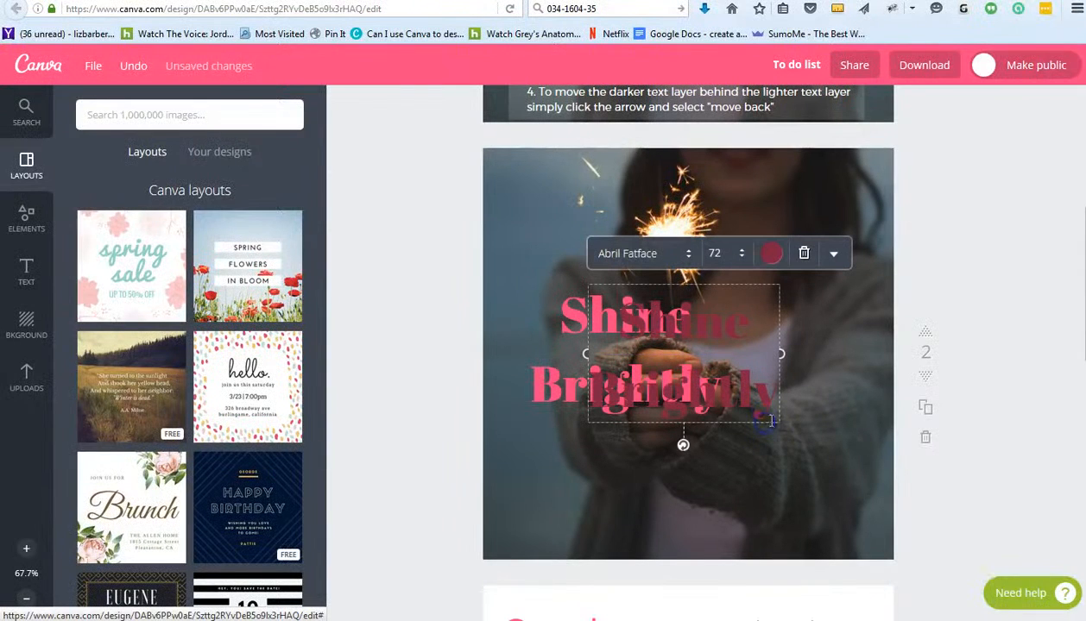
pyautogui.press('Left')
pyautogui.press('Left')
pyautogui.press('Left')
pyautogui.press('Left')
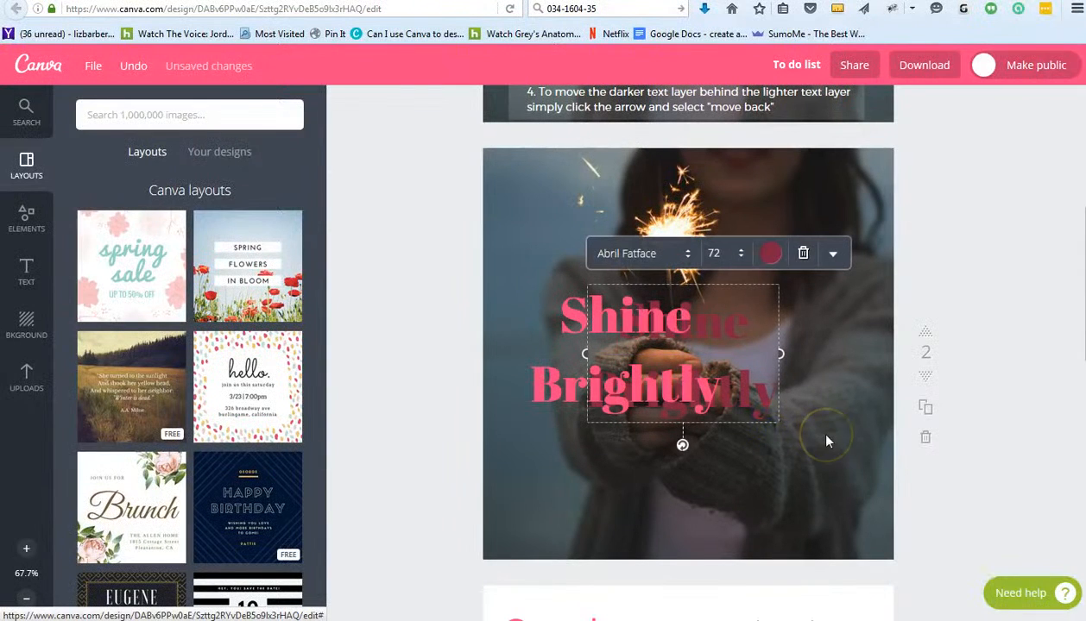
pyautogui.press('Left')
pyautogui.press('Left')
pyautogui.press('Left')
pyautogui.press('Left')
pyautogui.press('Left')
pyautogui.press('Left')
pyautogui.press('Left')
pyautogui.press('Left')
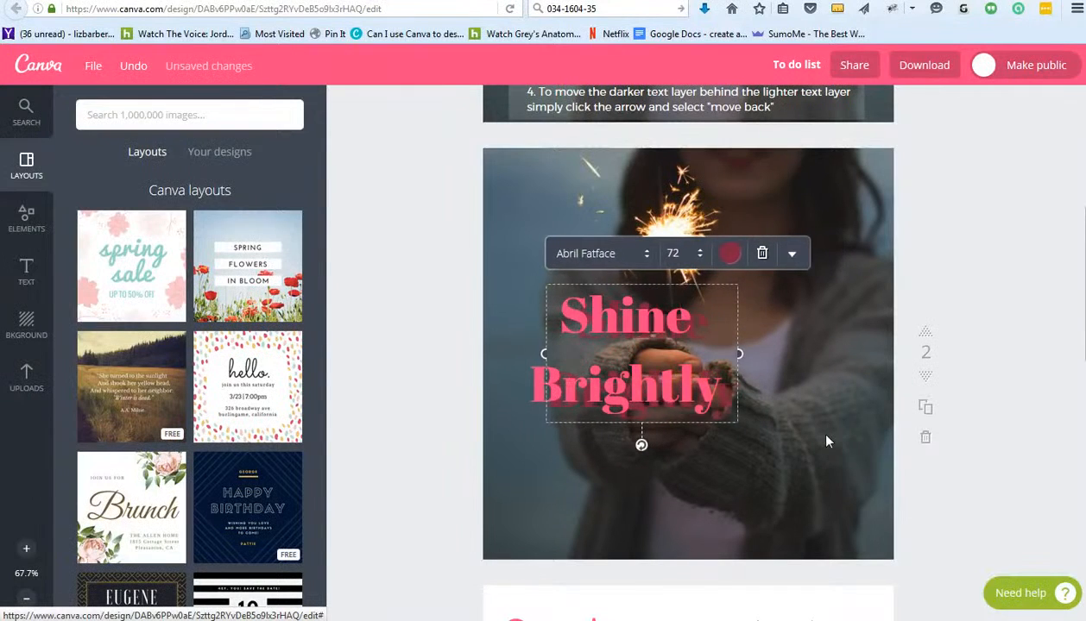
# - Fine-tune the dark pink copy upward and slightly right to form a narrow drop shadow behind the pink text
pyautogui.press('Up')
pyautogui.press('Up')
pyautogui.press('Up')
pyautogui.press('Up')
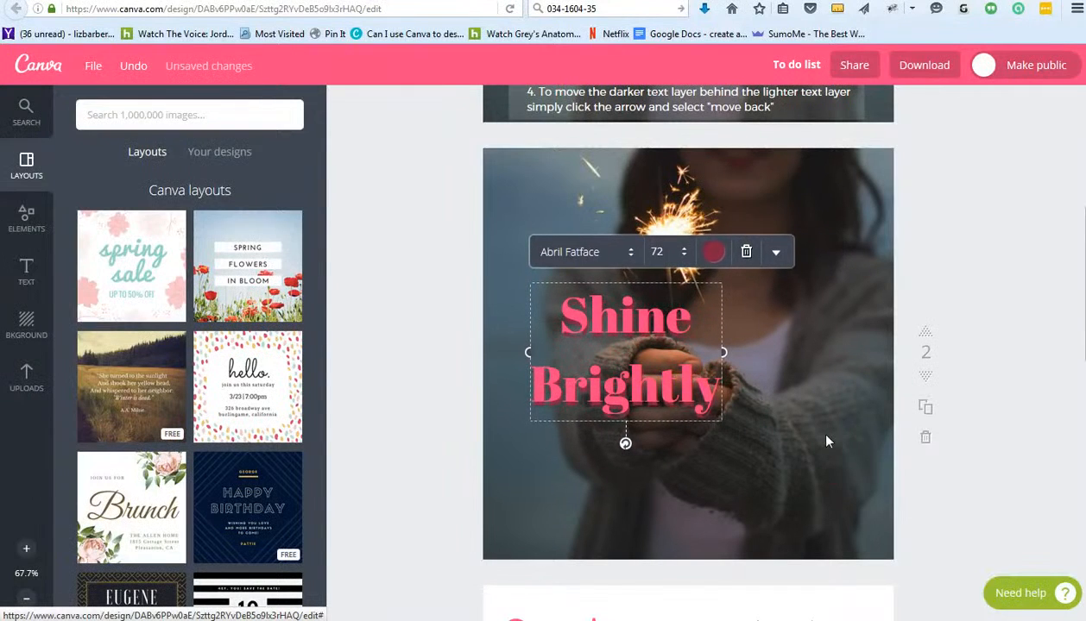
pyautogui.press('Right')
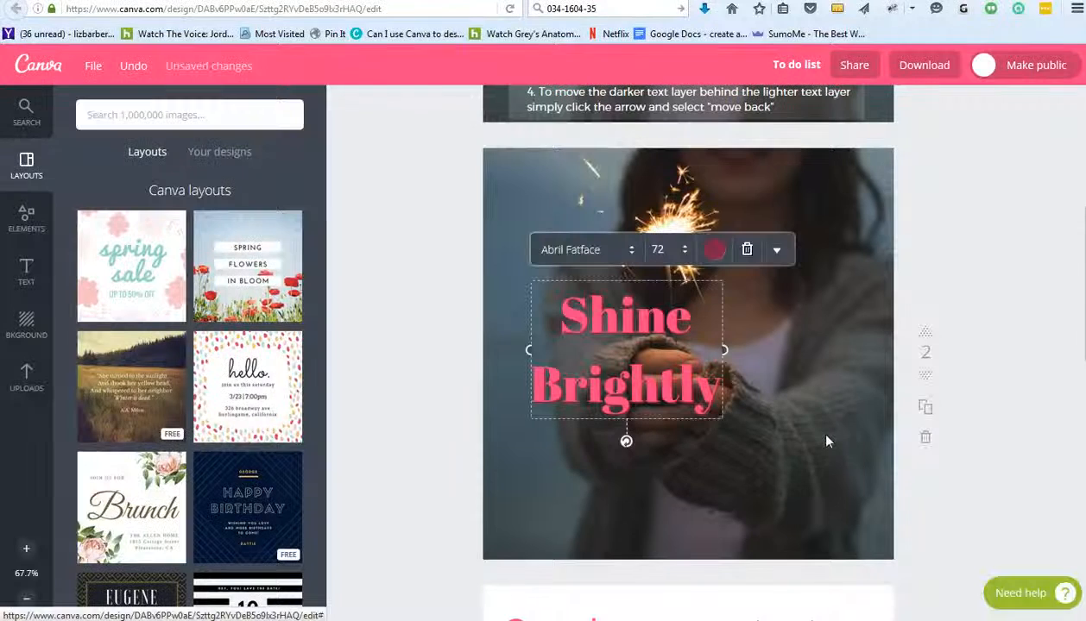
# - Nudge the dark pink copy further up until it sits almost directly behind the pink text
pyautogui.press('Up')
pyautogui.press('Up')
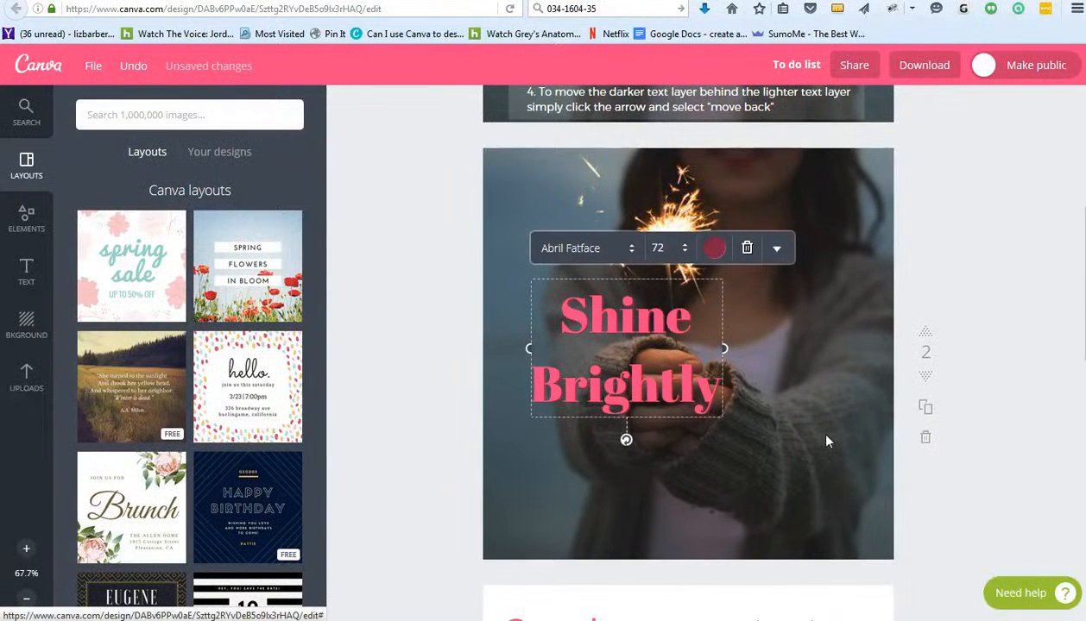
pyautogui.press('Left')
pyautogui.press('Right')
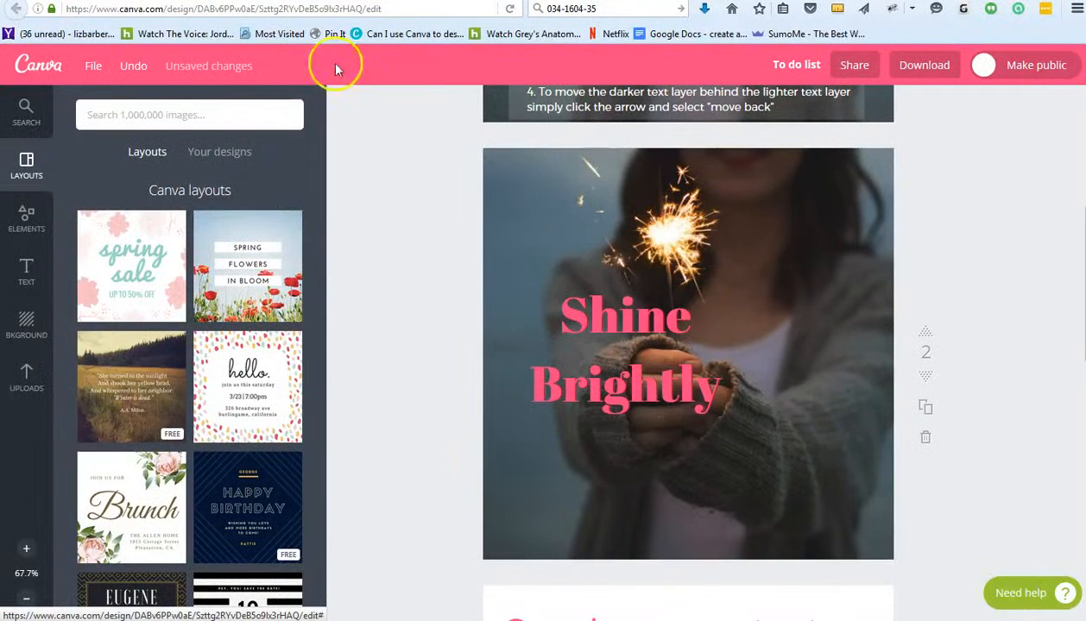
# - Undo the latest nudges of the dark pink copy and deselect the text
pyautogui.click(145, 69)
pyautogui.click(147, 69)
pyautogui.click(147, 68)
pyautogui.click(147, 68)
pyautogui.click(146, 68)
pyautogui.click(146, 68)
pyautogui.click(147, 68)
pyautogui.click(537, 368)
pyautogui.click(1030, 371)
# - Move the pink text and its dark pink copy together to the right, centering them below the sparkler on page 2
pyautogui.scroll(5, 820, 345)
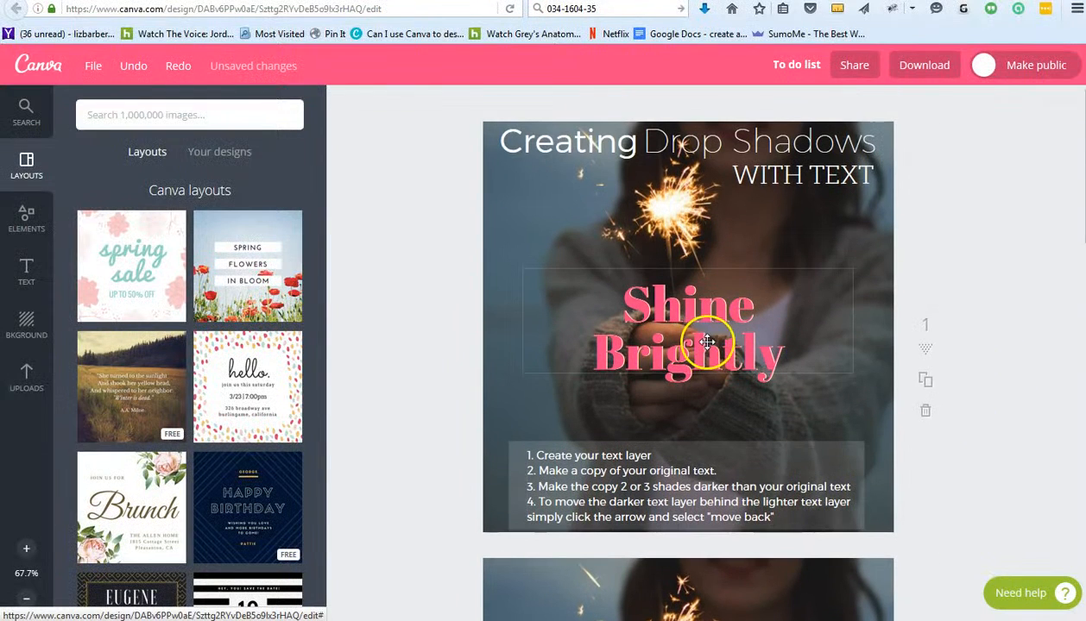
pyautogui.scroll(-5, 706, 354)
pyautogui.moveTo(419, 306); pyautogui.dragTo(726, 428)
pyautogui.moveTo(678, 397); pyautogui.dragTo(759, 399)
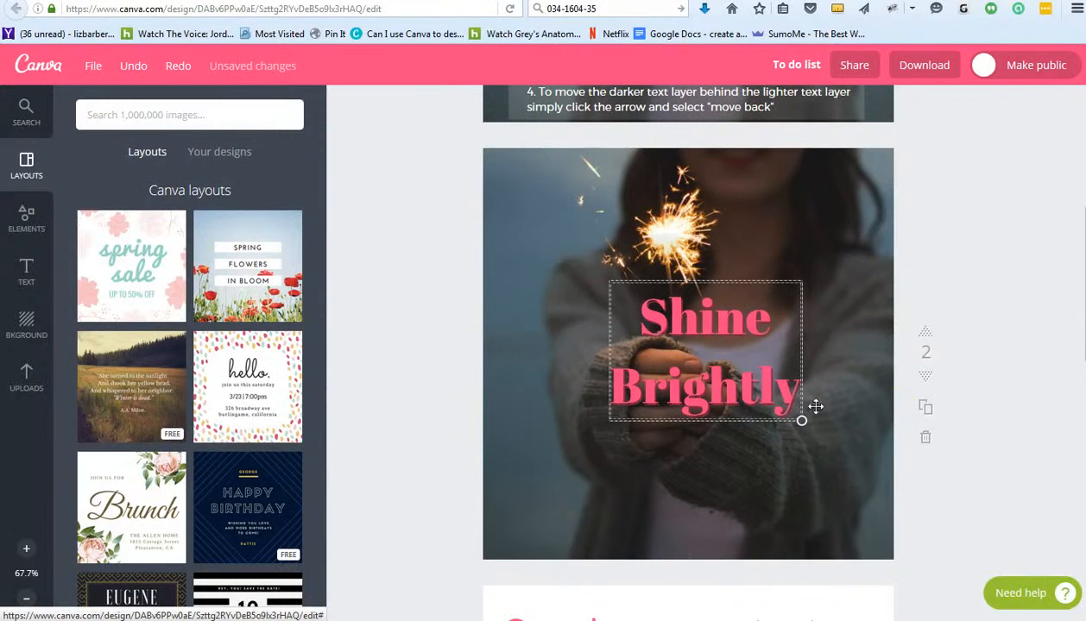
pyautogui.click(703, 412)
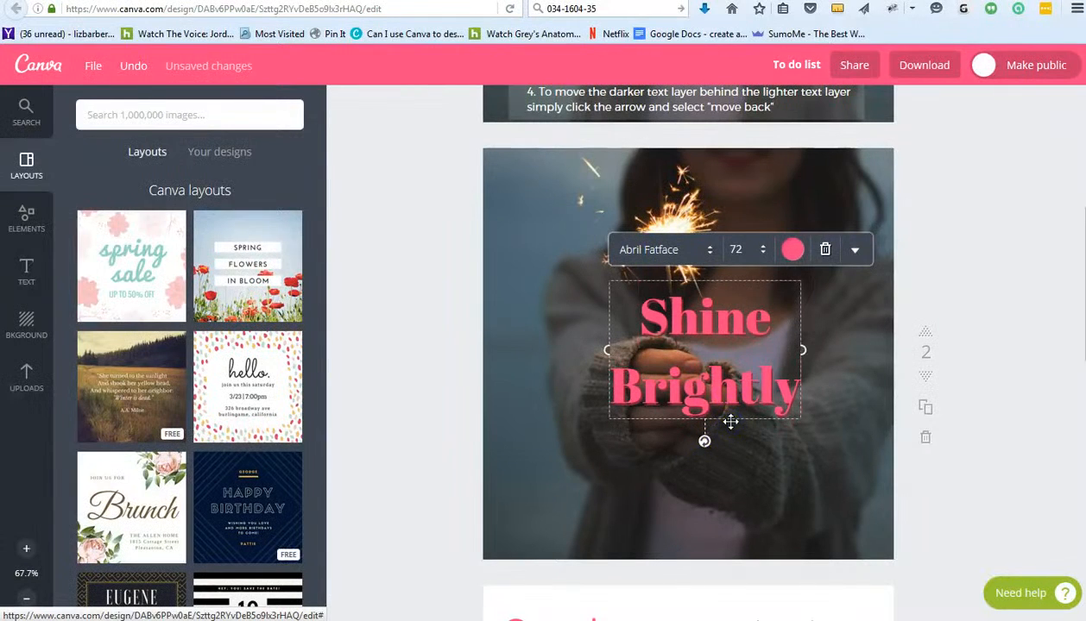
pyautogui.click(800, 418)
pyautogui.click(887, 296)
# - On the "With Shapes" page, shift the white Student Handbook sheet slightly left to expose the dark shape behind it
pyautogui.scroll(5, 888, 370)
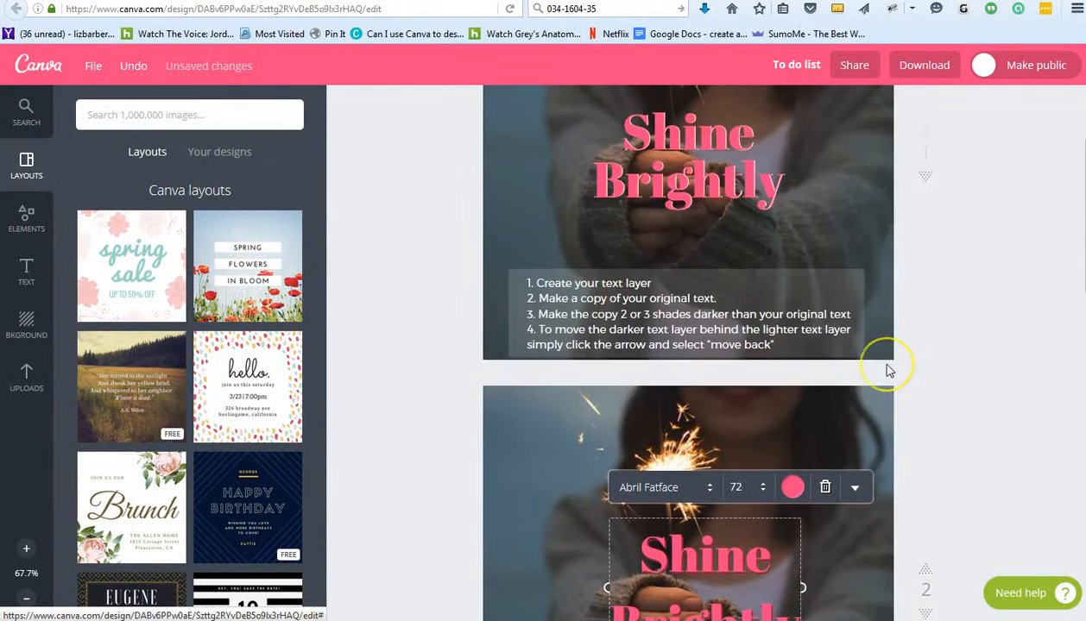
pyautogui.scroll(-5, 887, 371)
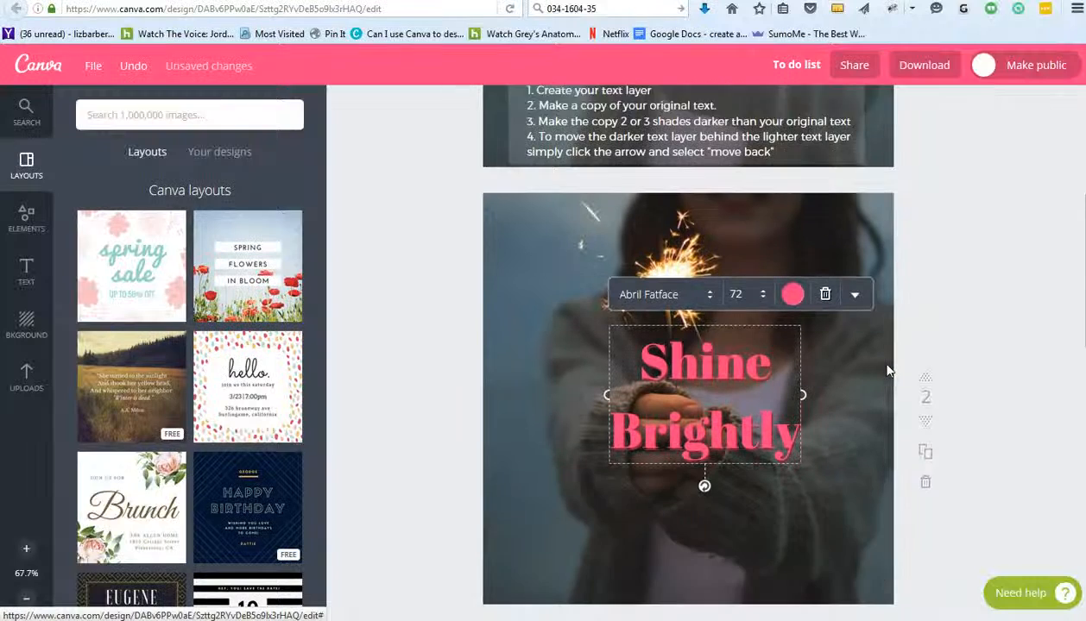
pyautogui.scroll(-5, 887, 371)
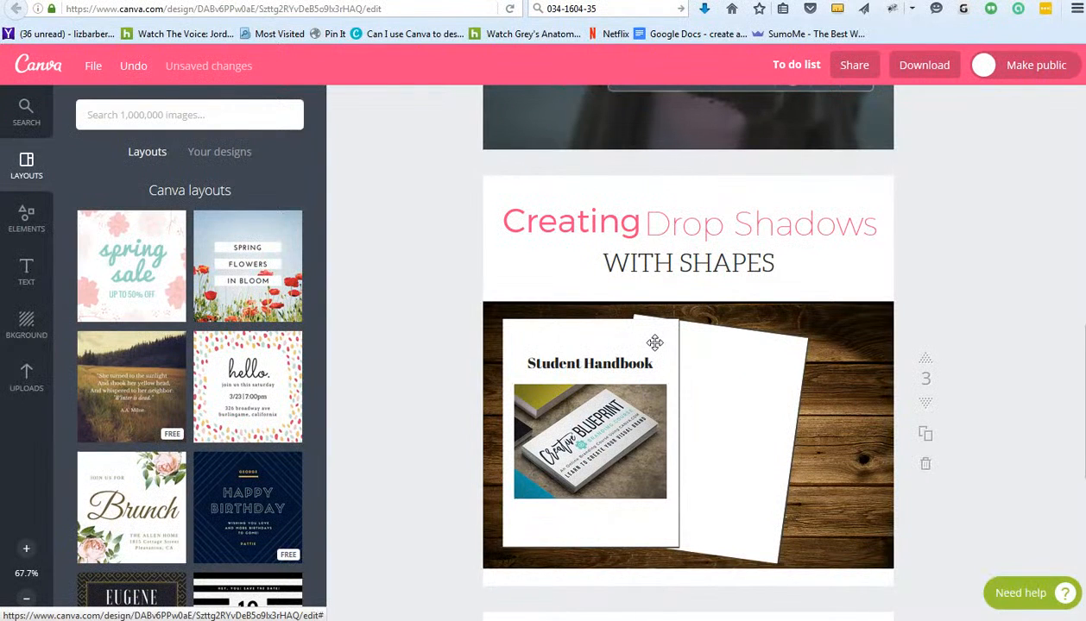
pyautogui.moveTo(656, 343)
pyautogui.mouseDown()
pyautogui.moveTo(700, 347)
pyautogui.moveTo(645, 347)
pyautogui.moveTo(637, 363)
pyautogui.moveTo(649, 345)
pyautogui.mouseUp()
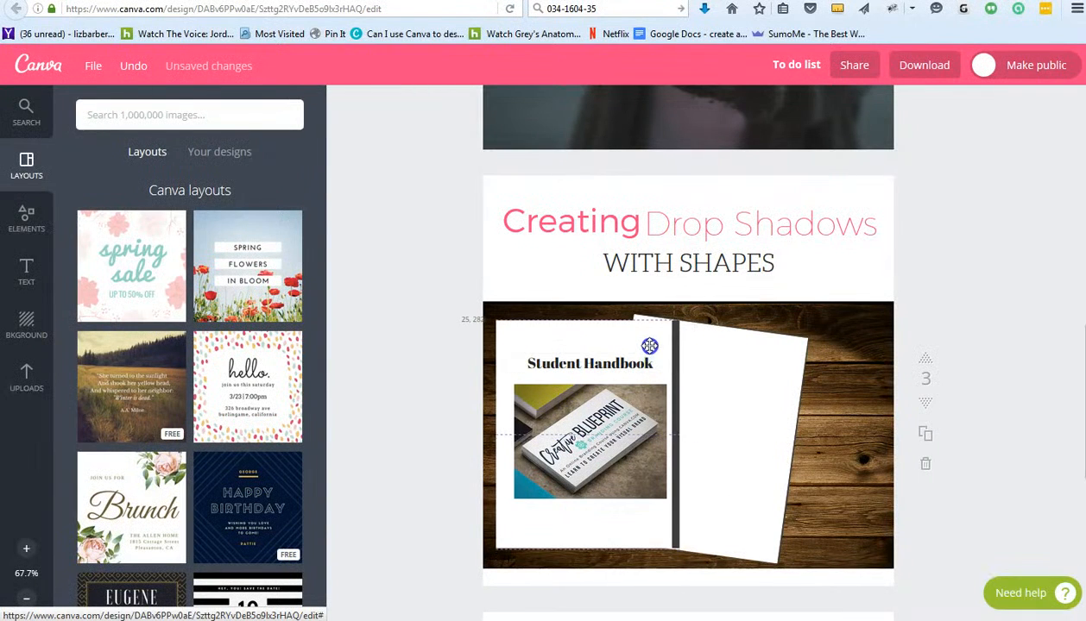
pyautogui.click(533, 332)
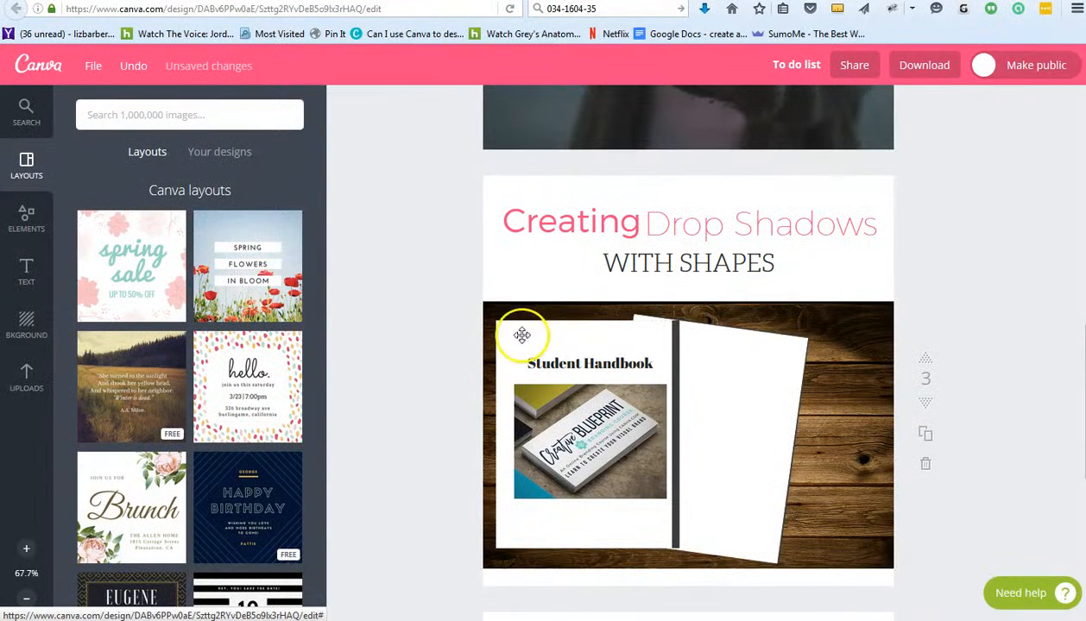
# - Nudge the white Student Handbook sheet back right and slightly up, leaving only a thin edge of the dark shape exposed
pyautogui.press('Right')
pyautogui.press('Right')
pyautogui.press('Right')
pyautogui.press('Right')
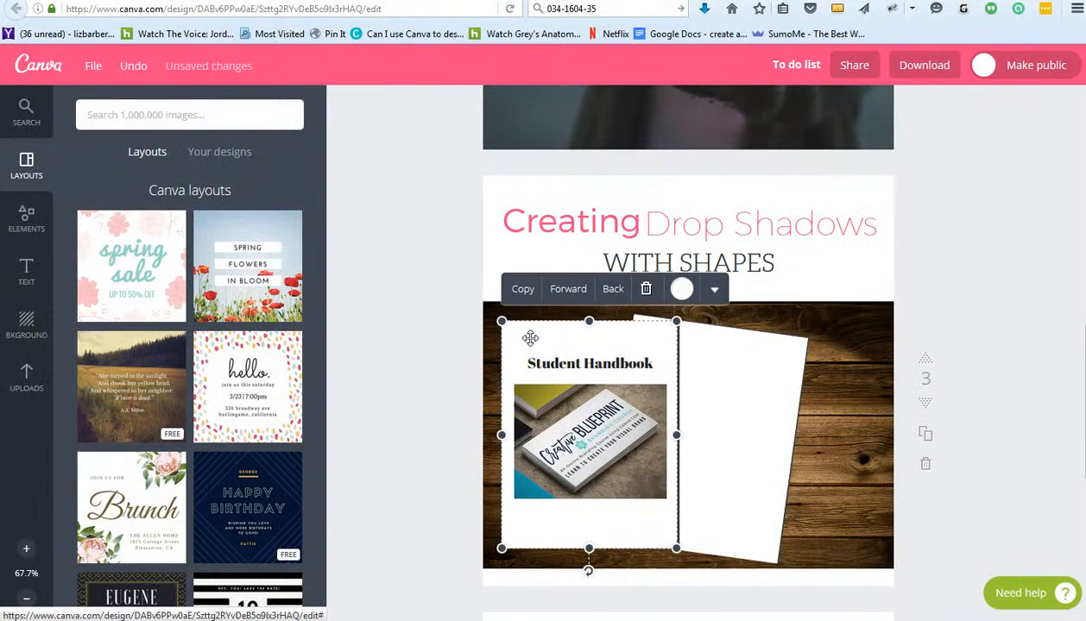
pyautogui.click(1021, 444)
pyautogui.click(656, 346)
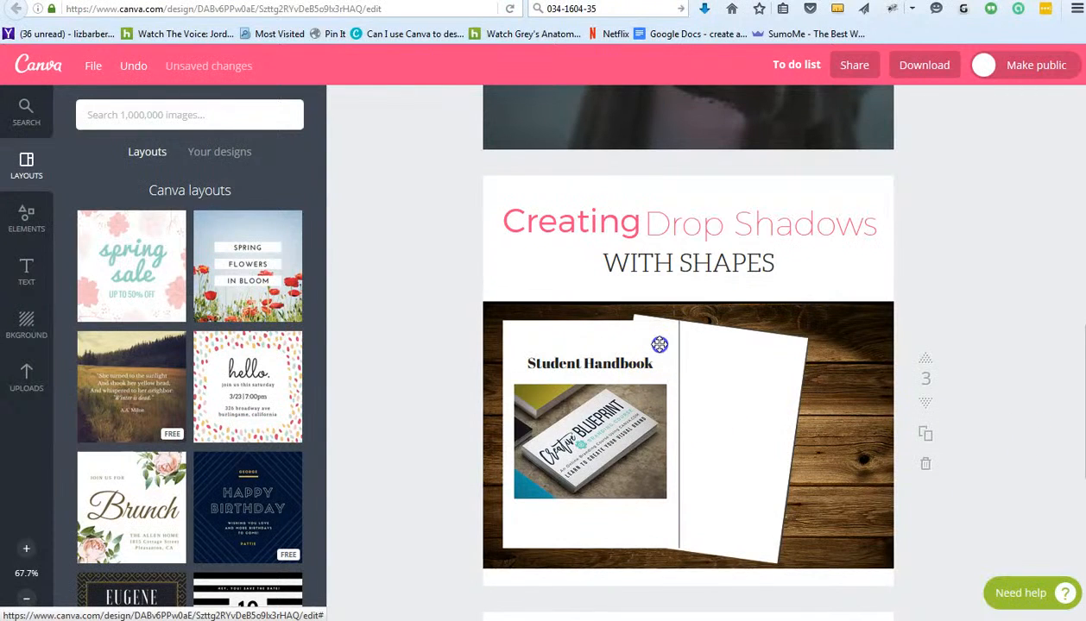
pyautogui.click(1044, 378)
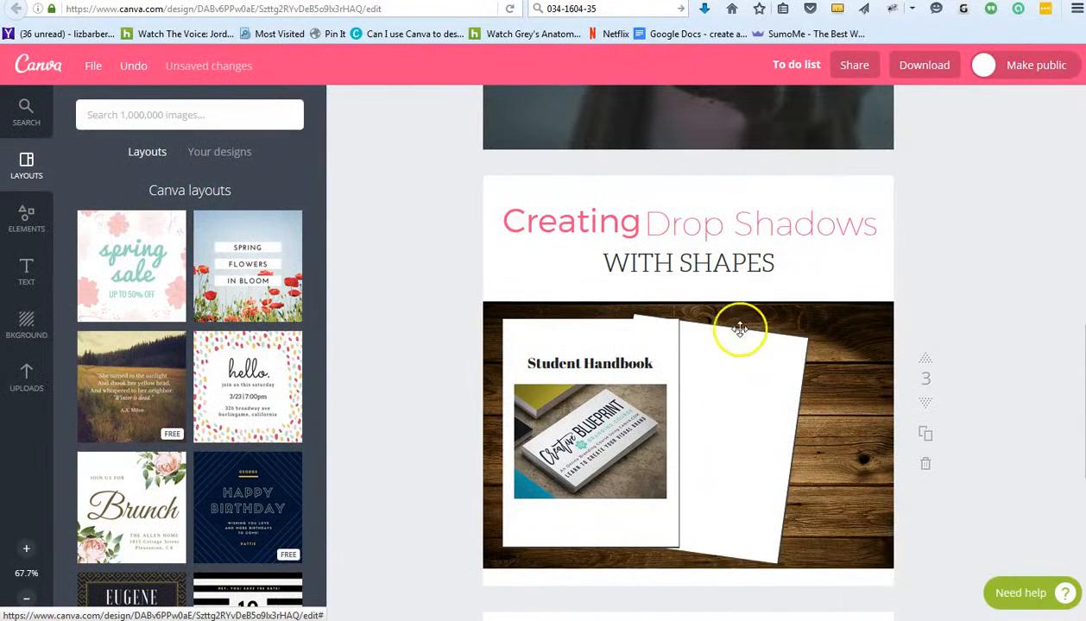
pyautogui.click(767, 366)
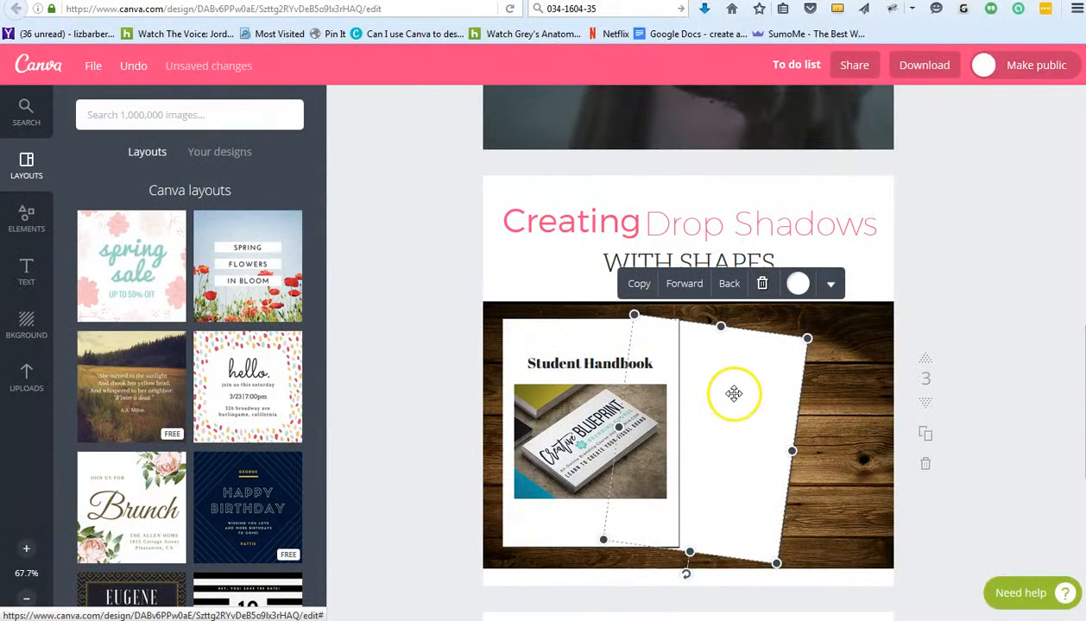
pyautogui.click(1015, 372)
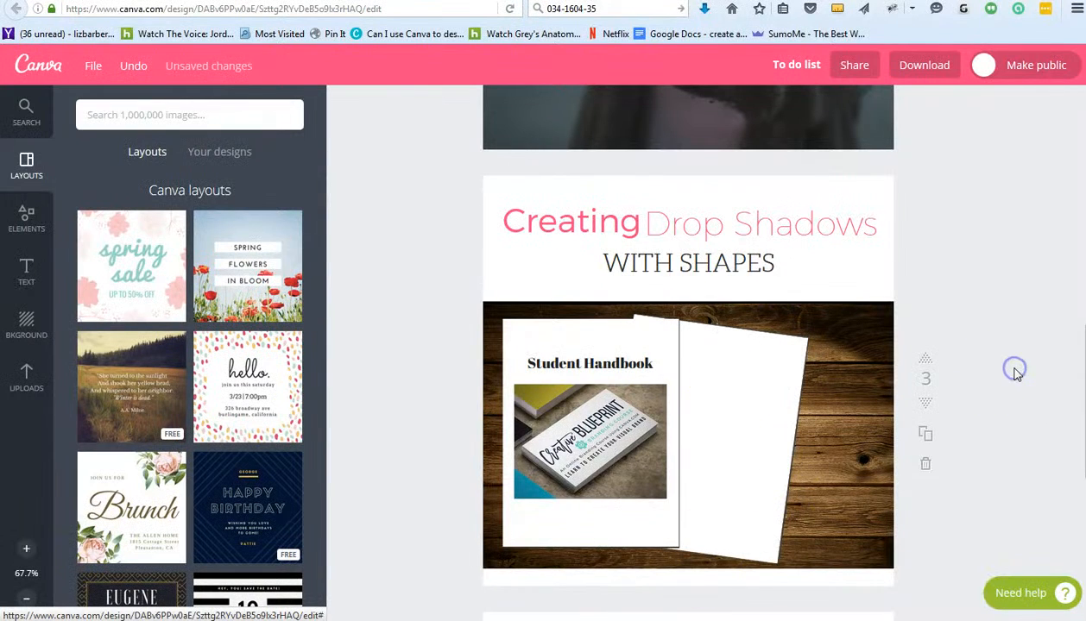
# - Insert a landscape photo frame with a curved drop shadow below the heading on the "Canva Frames" page
pyautogui.scroll(-5, 1015, 384)
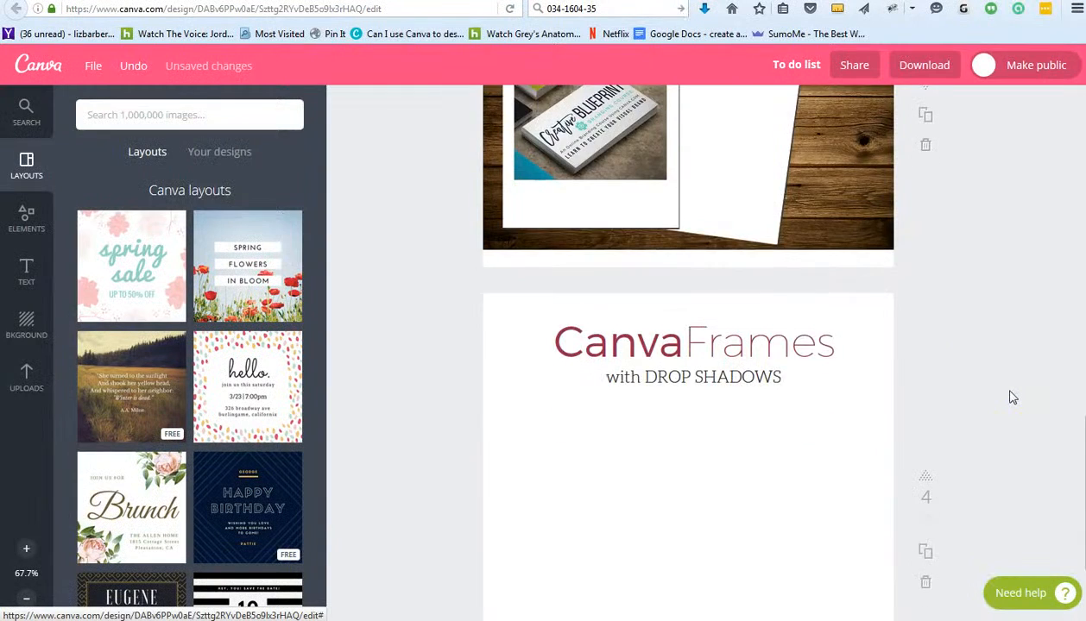
pyautogui.click(750, 443)
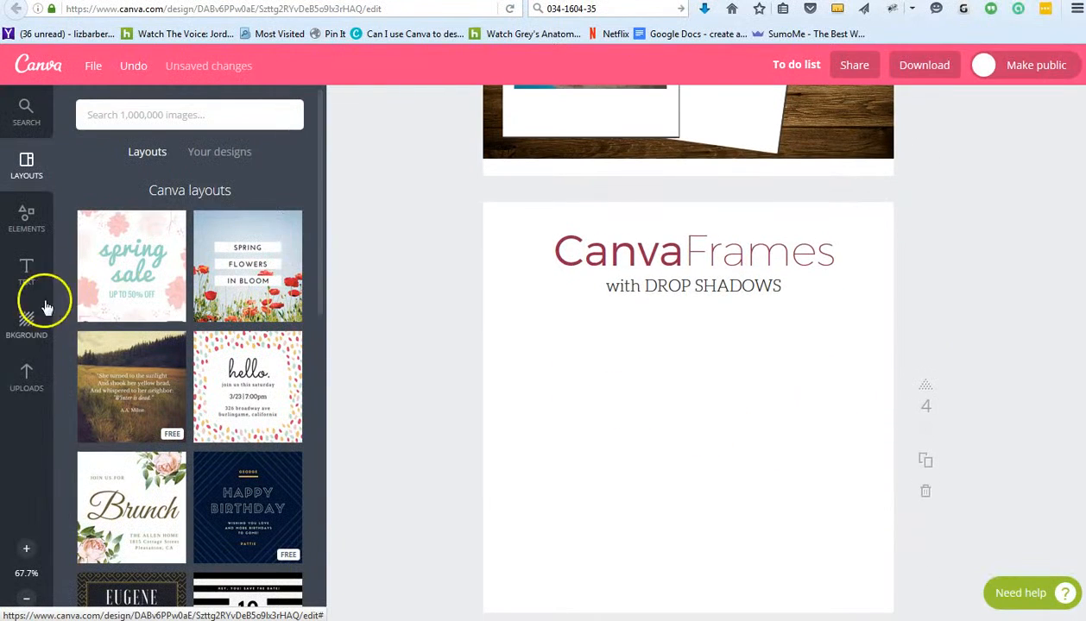
pyautogui.click(28, 226)
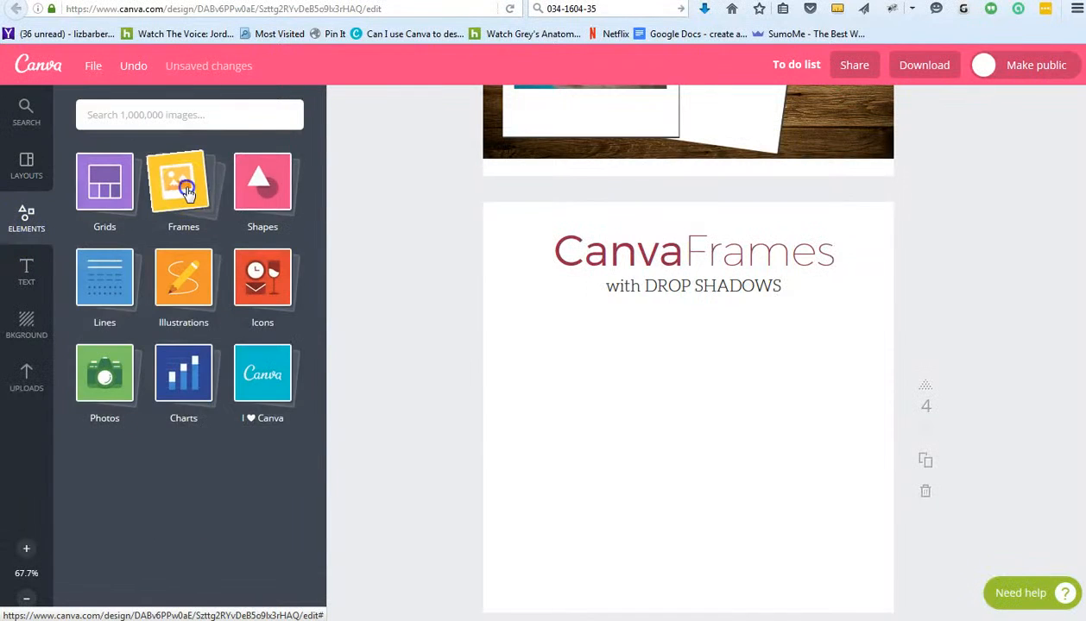
pyautogui.click(184, 189)
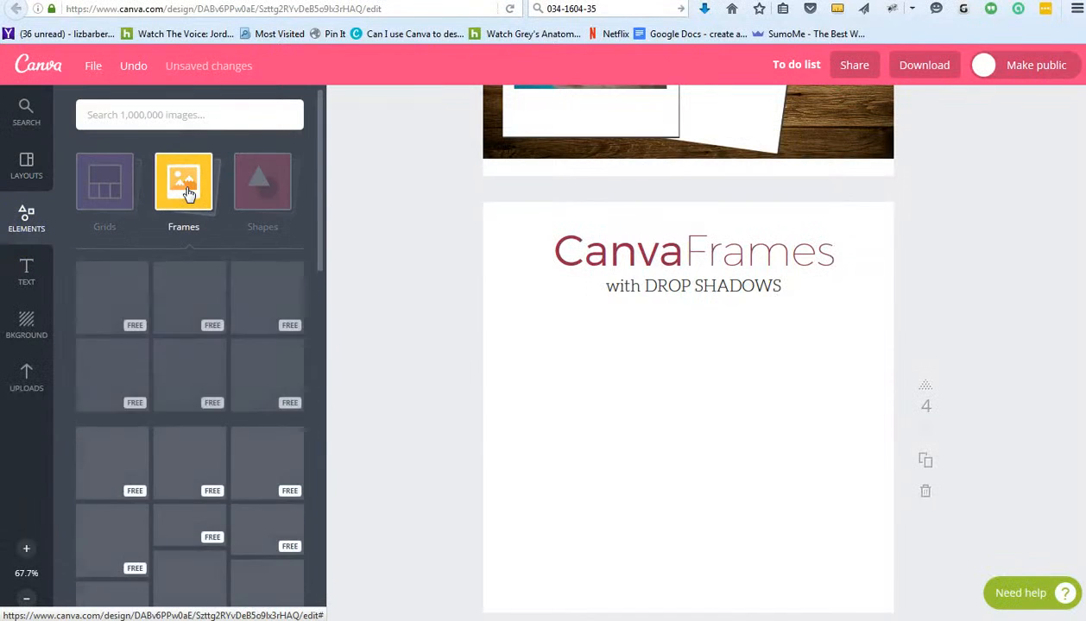
pyautogui.scroll(-5, 231, 401)
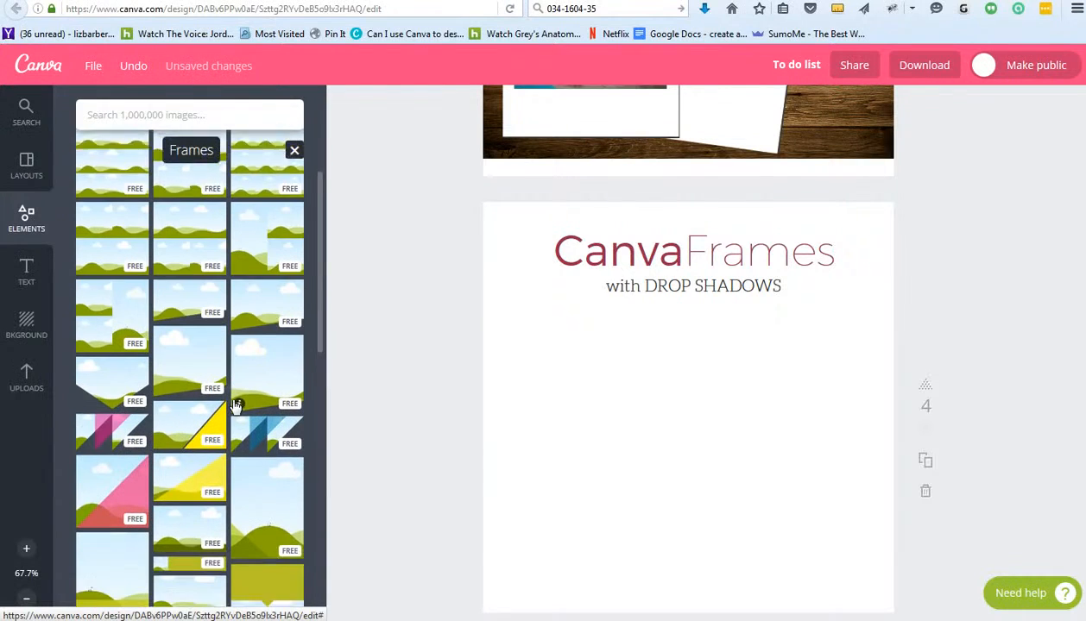
pyautogui.scroll(-3, 237, 404)
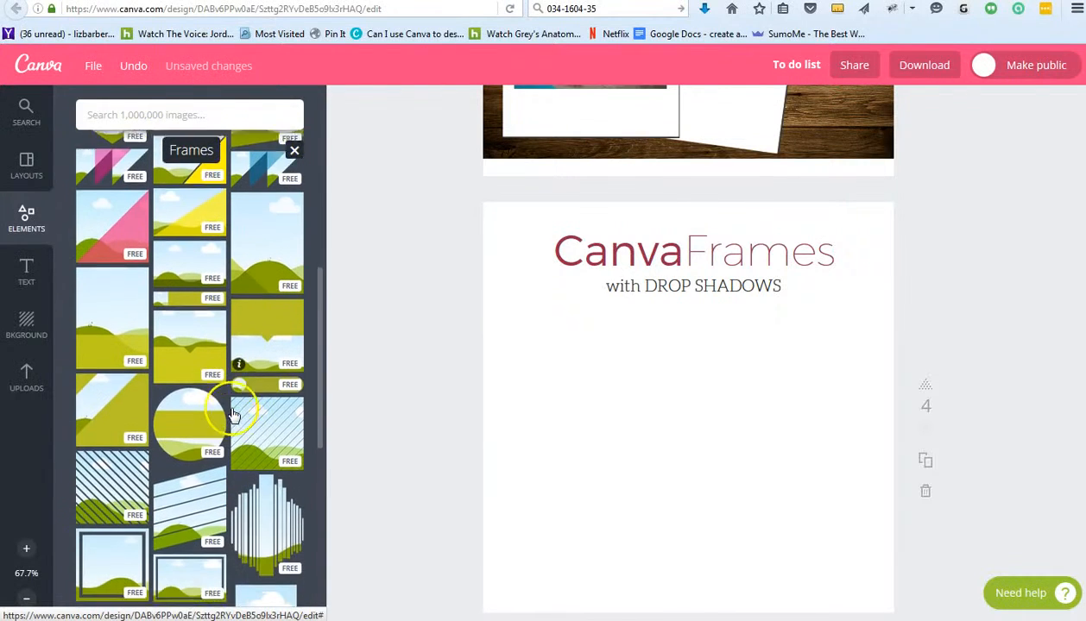
pyautogui.scroll(-3, 237, 425)
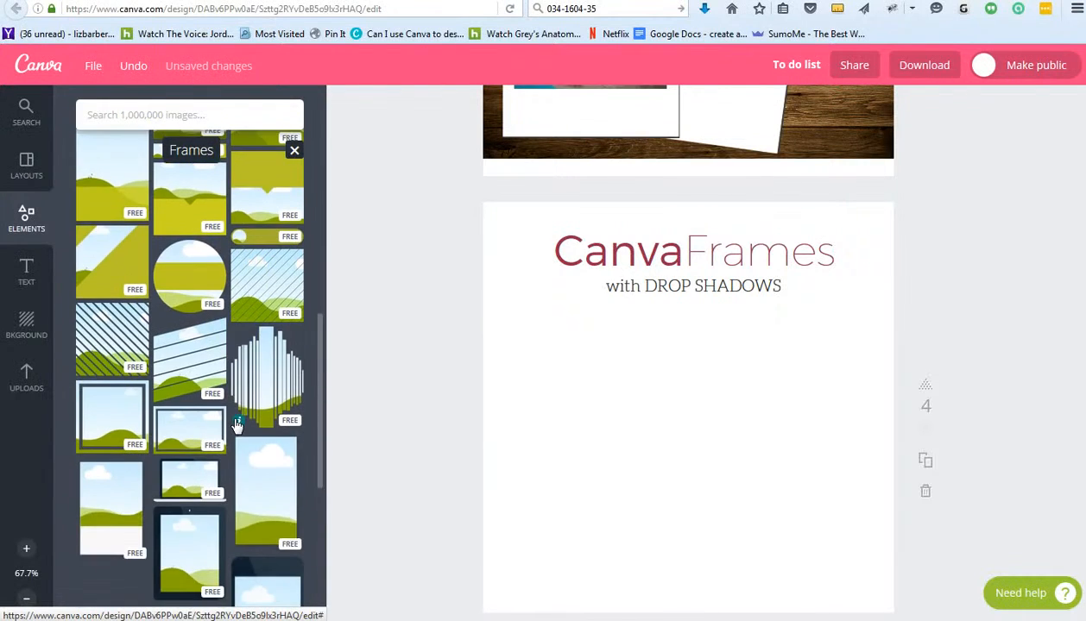
pyautogui.scroll(-4, 236, 426)
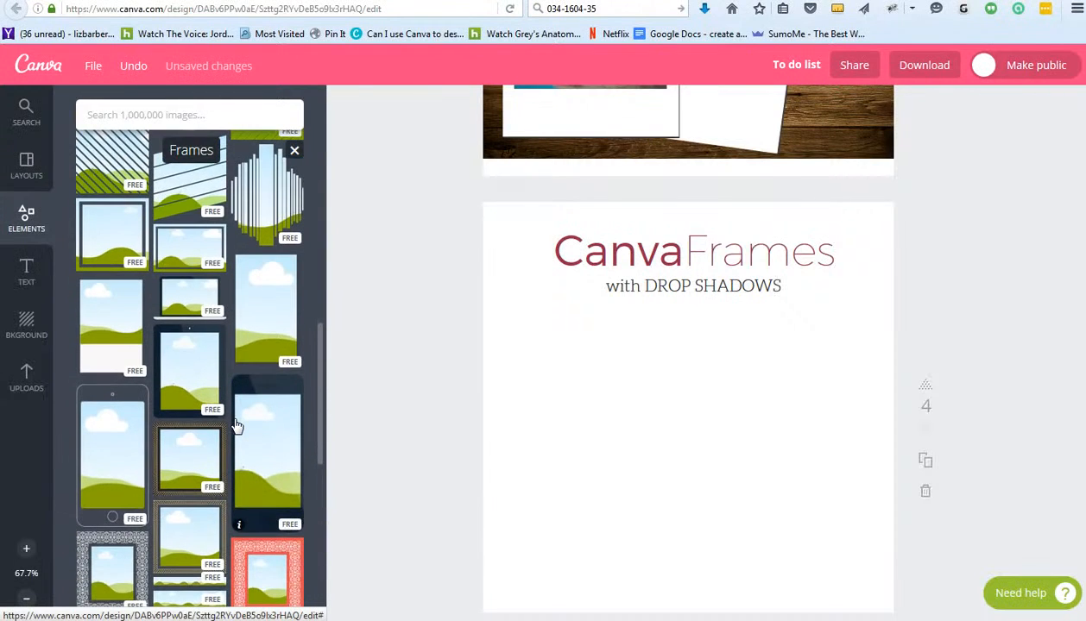
pyautogui.scroll(-2, 236, 425)
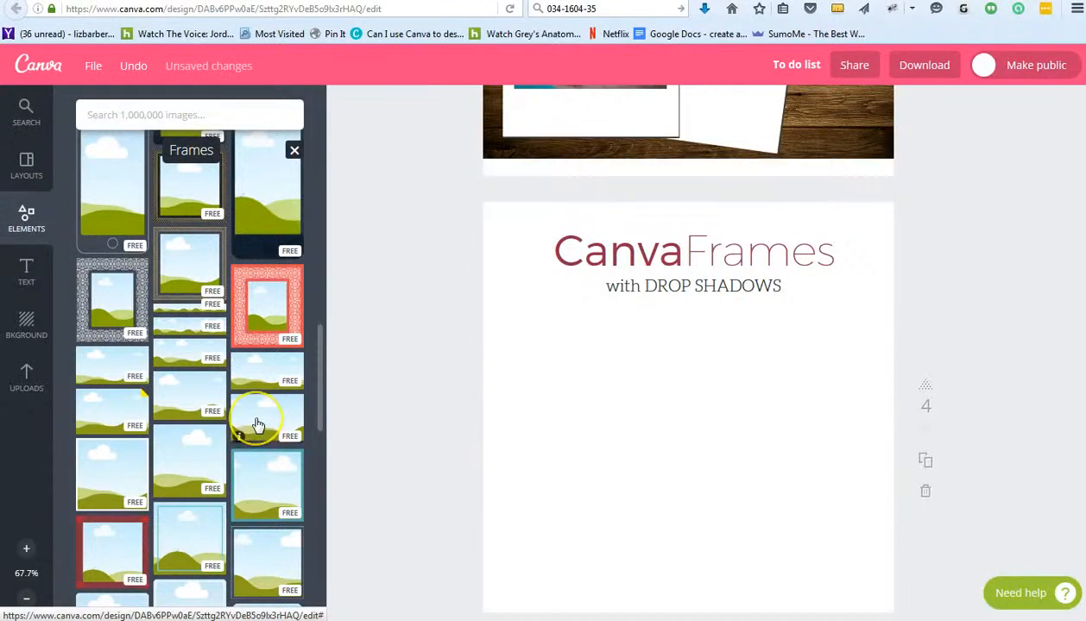
pyautogui.click(256, 421)
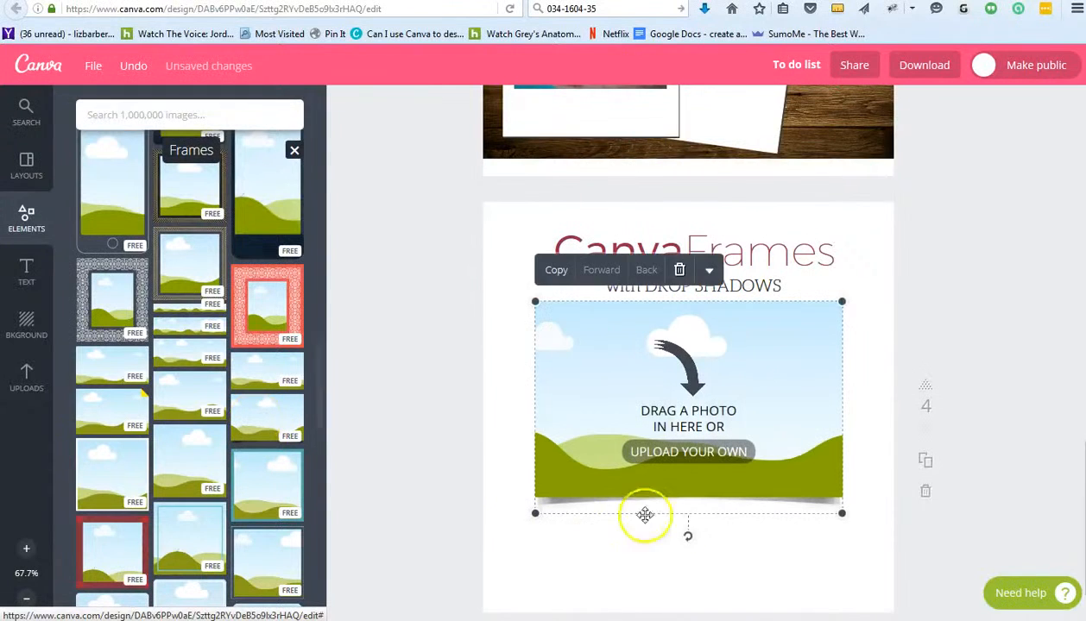
pyautogui.click(654, 558)
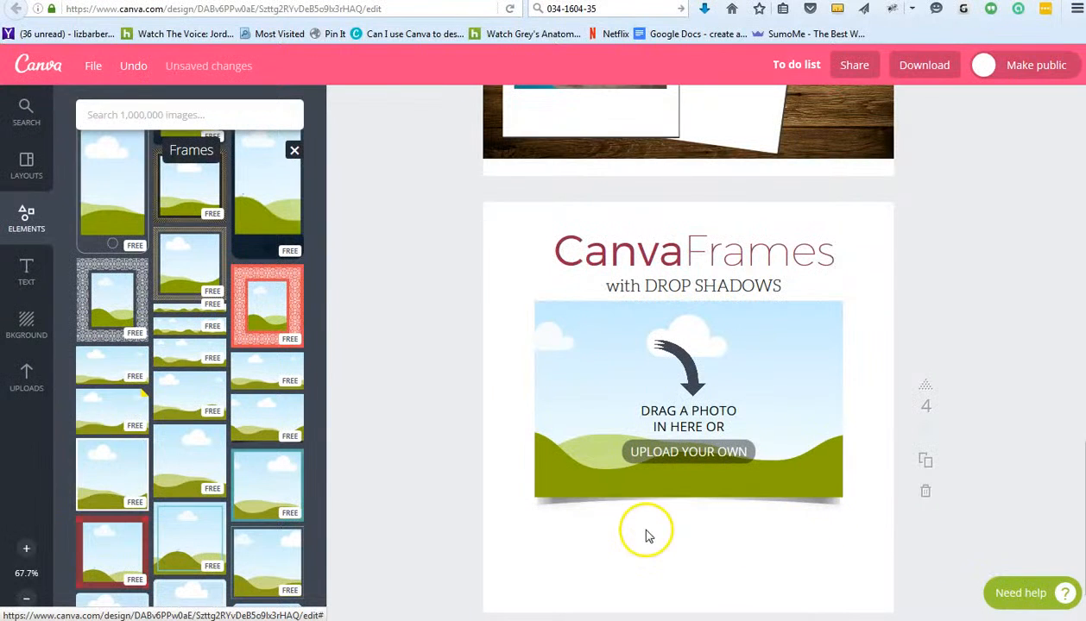
# - Fill the new frame with the uploaded Creative Blueprint business card photo
pyautogui.click(25, 378)
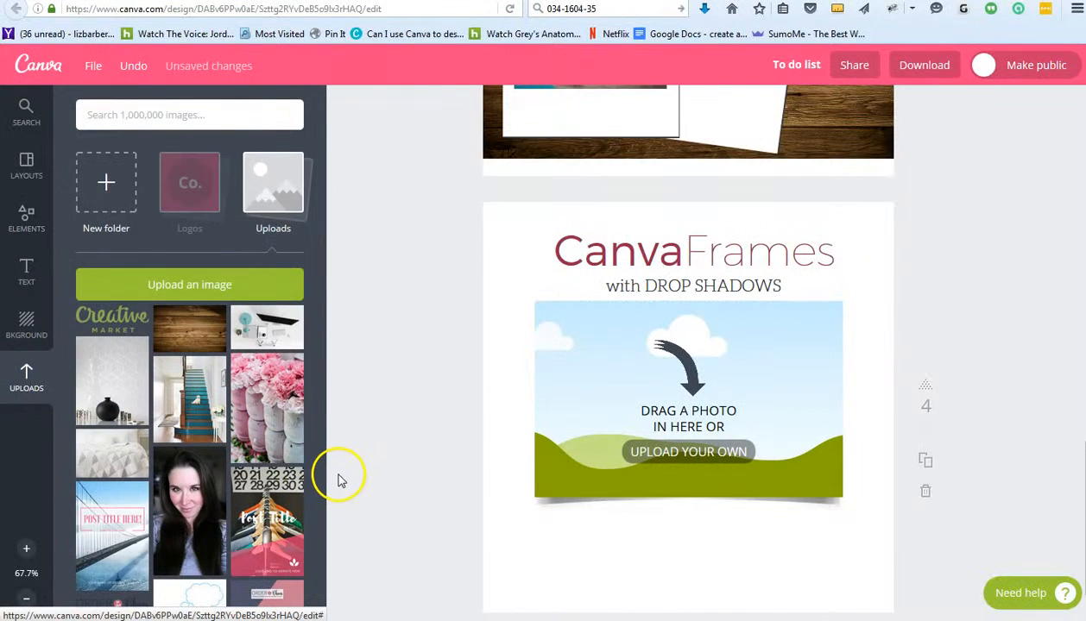
pyautogui.scroll(-5, 269, 519)
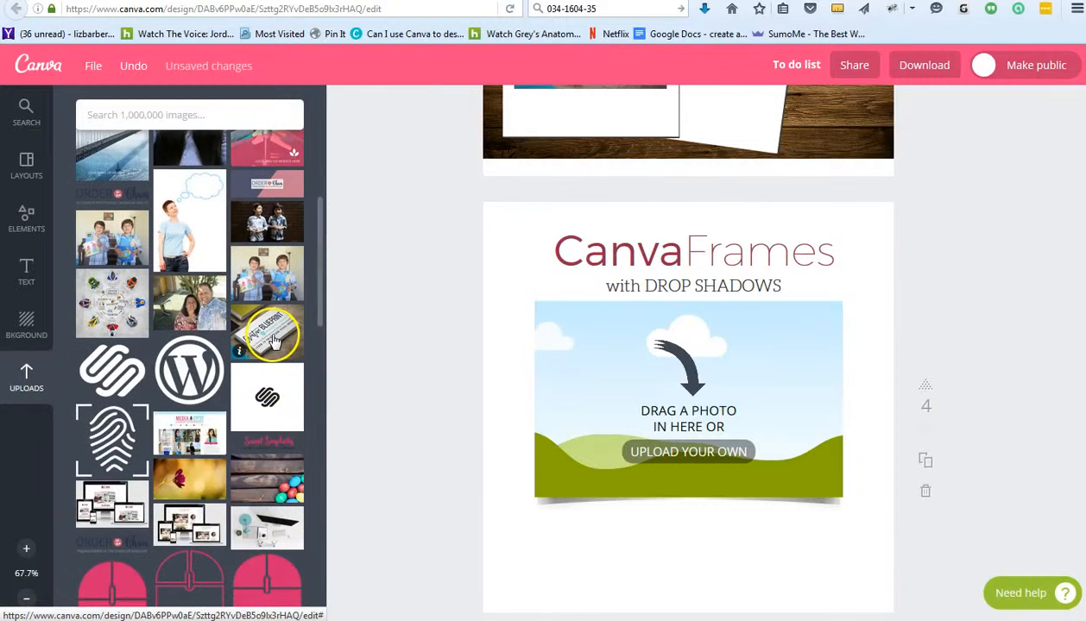
pyautogui.moveTo(268, 339); pyautogui.dragTo(739, 429)
pyautogui.click(766, 561)
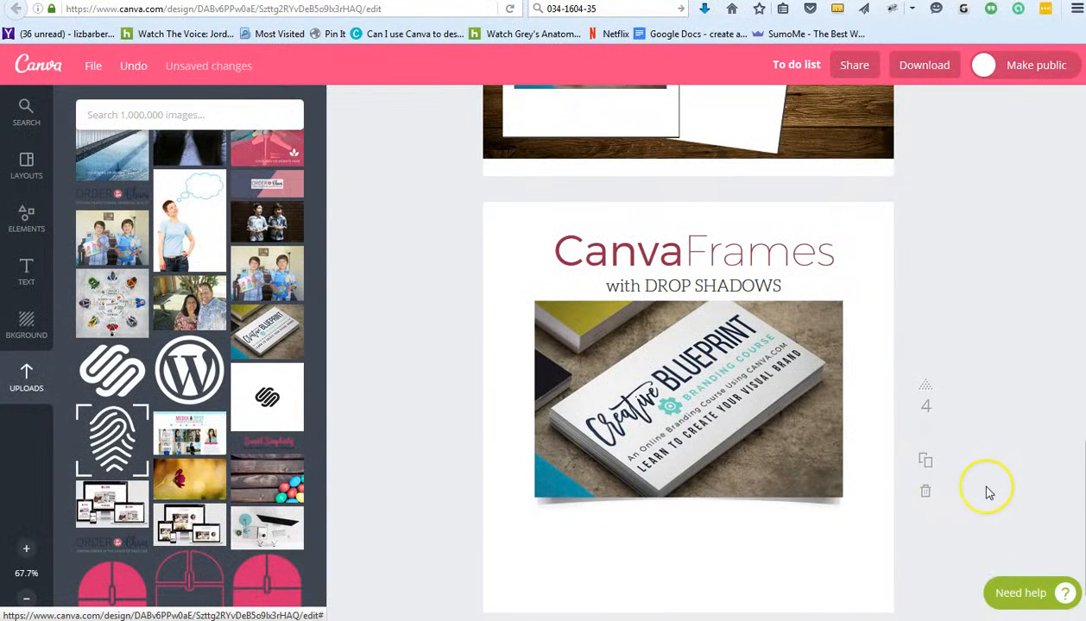
pyautogui.scroll(7, 989, 493)
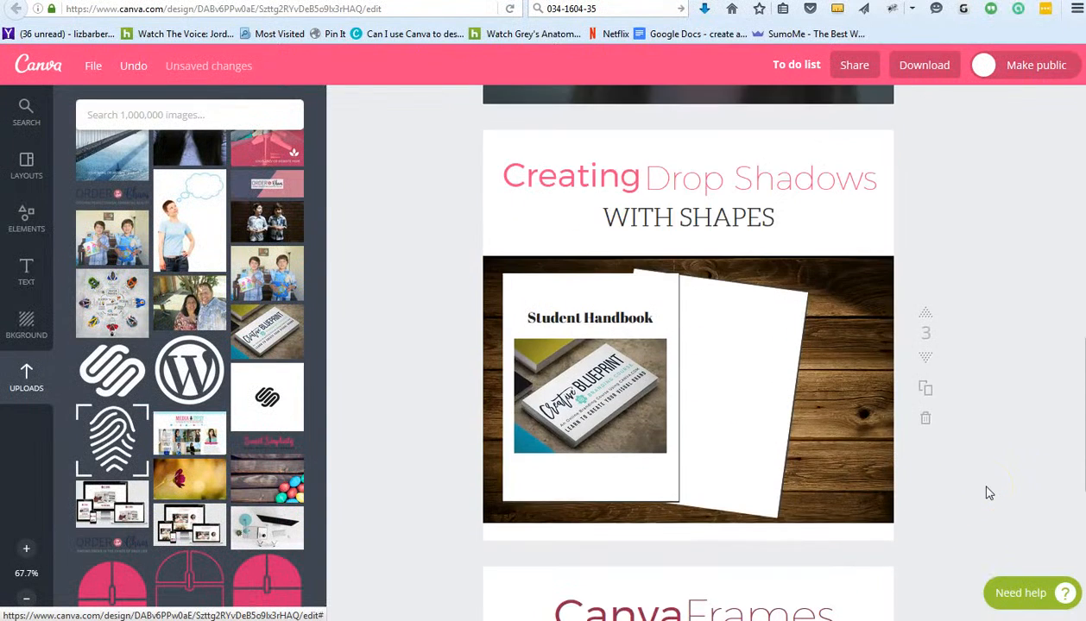
pyautogui.scroll(8, 989, 493)
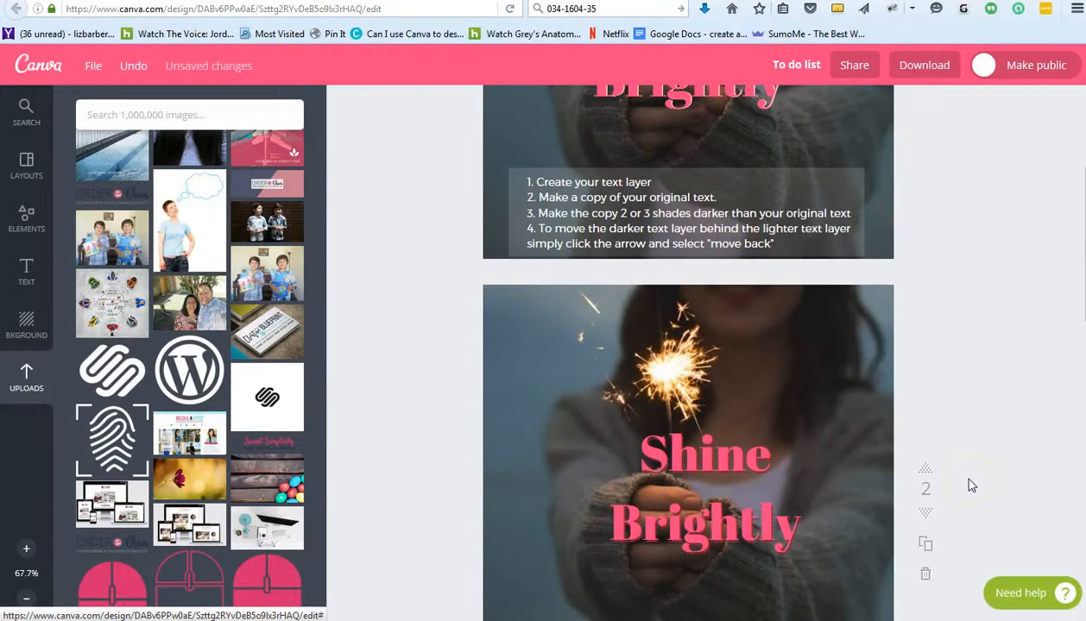
pyautogui.scroll(1, 971, 486)
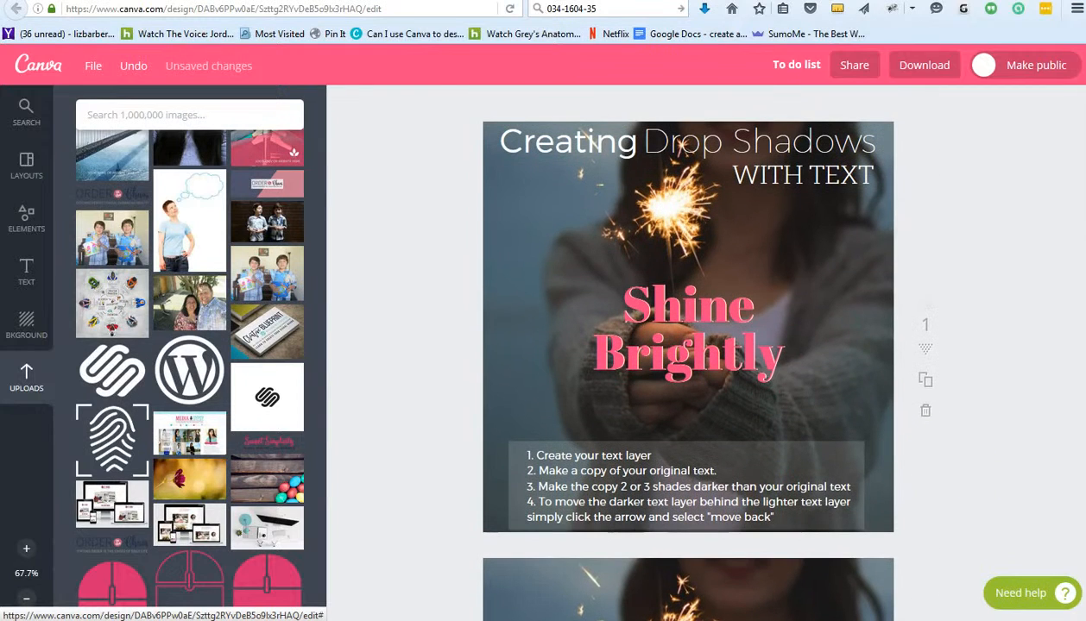